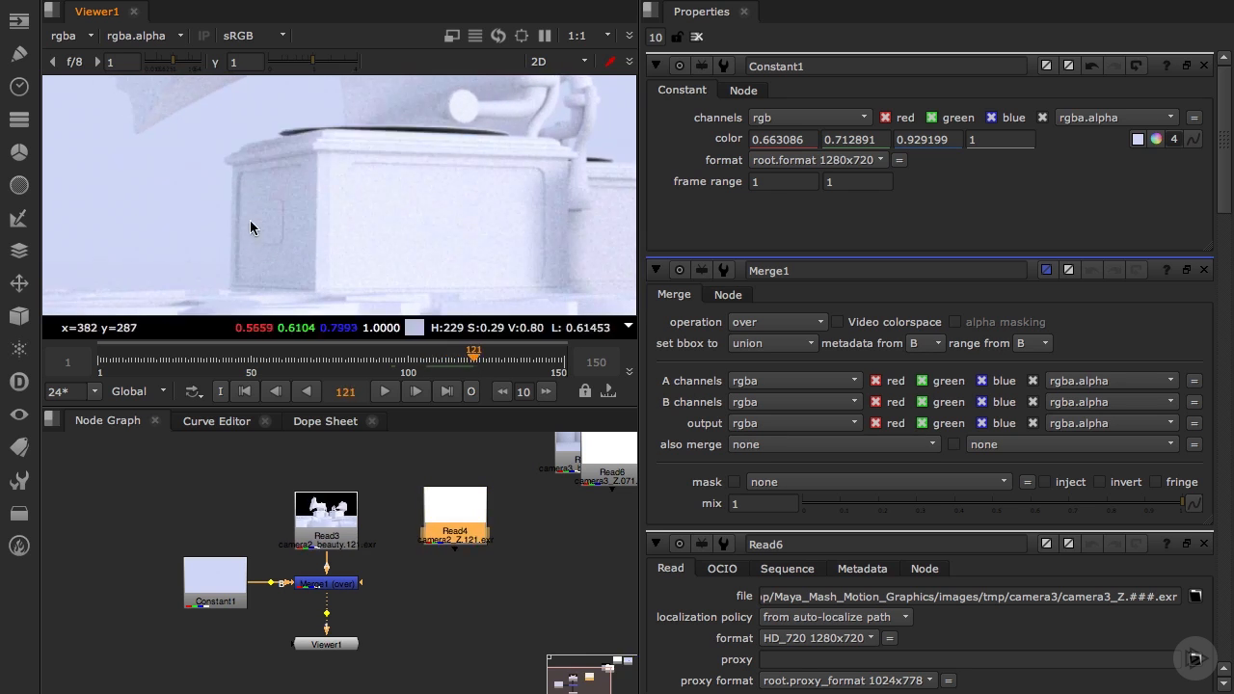
# Insert a Denoise node between Read3 and Merge1 and connect its Noise input to Read3
pyautogui.moveTo(247, 203); pyautogui.dragTo(323, 217, button='middle')
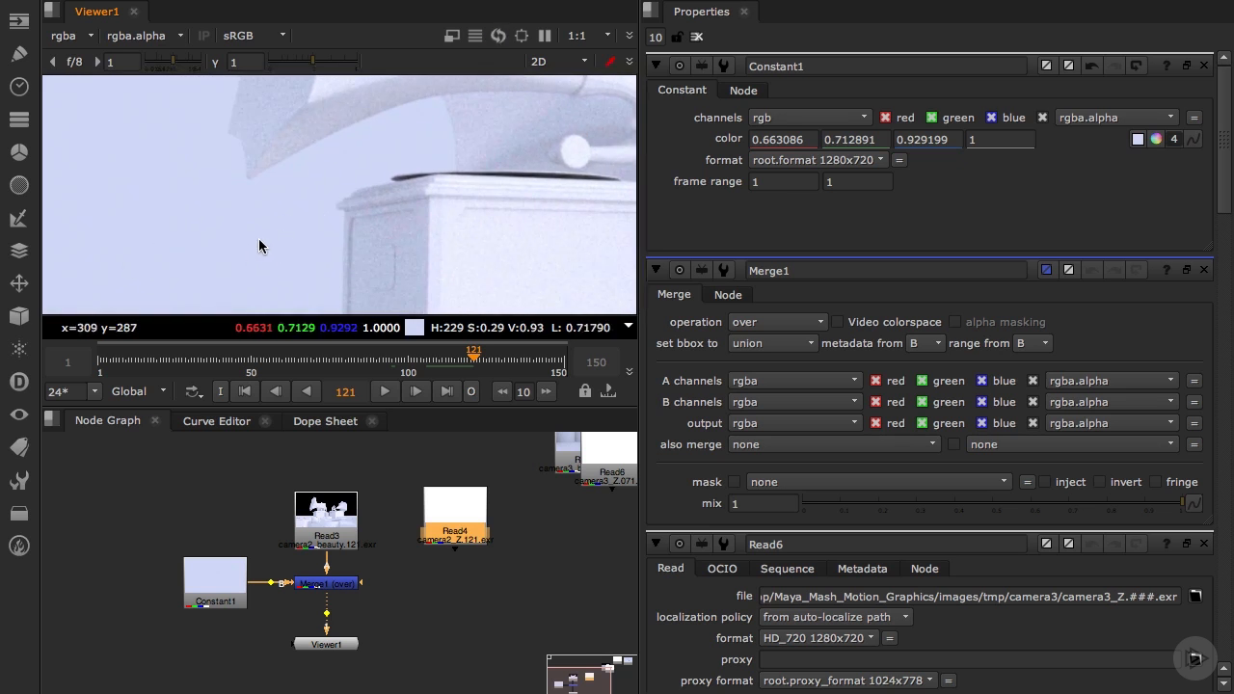
pyautogui.moveTo(383, 273); pyautogui.dragTo(286, 222, button='middle')
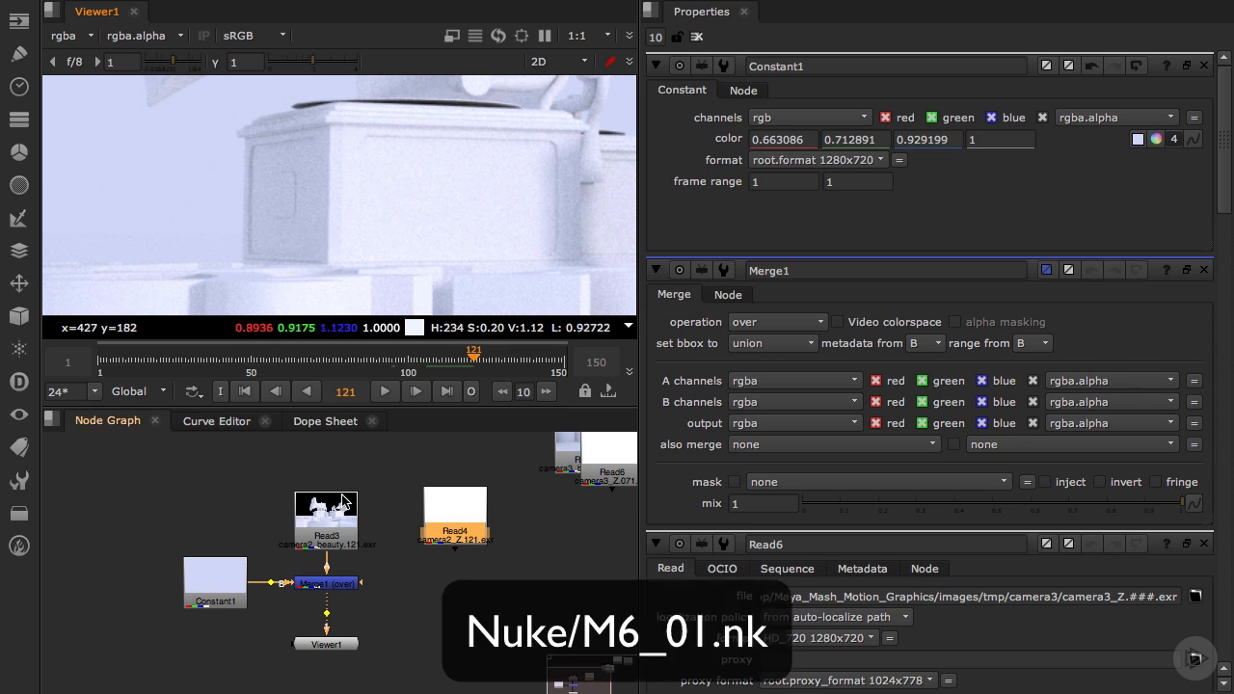
pyautogui.moveTo(295, 144); pyautogui.dragTo(305, 239, button='middle')
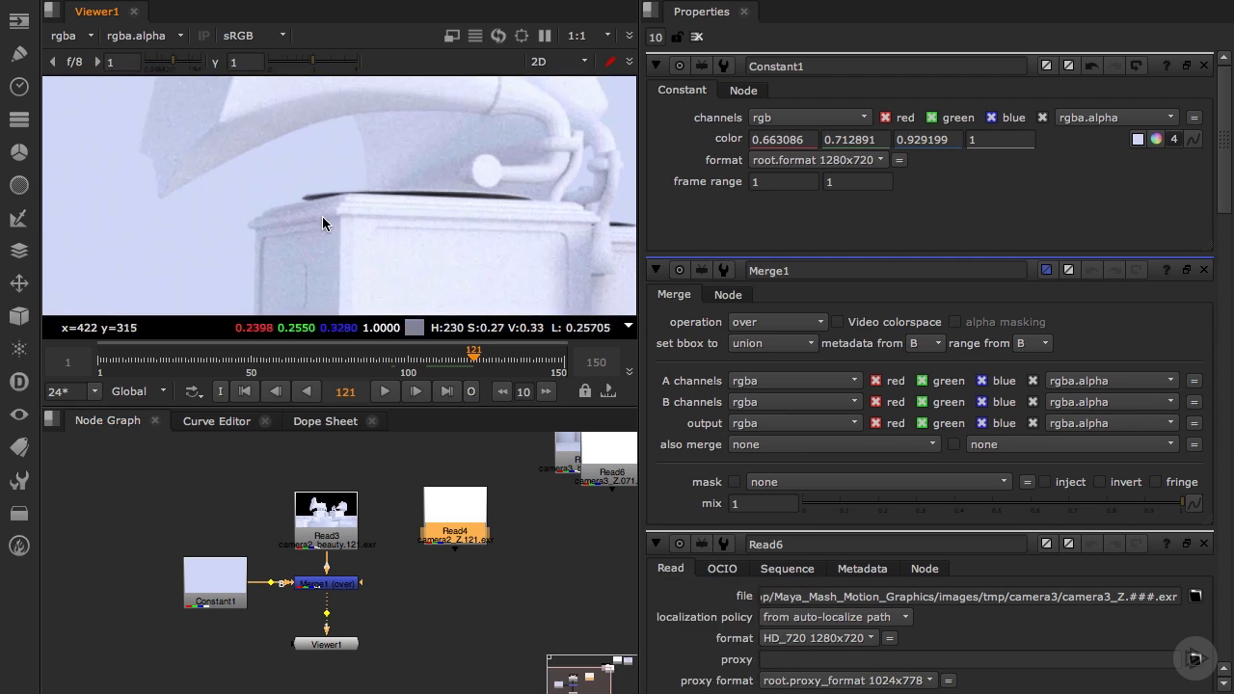
pyautogui.scroll(-2, 322, 215)
pyautogui.scroll(-3, 322, 222)
pyautogui.press('Tab')
pyautogui.write('deno')
pyautogui.press('Return')
pyautogui.moveTo(258, 509); pyautogui.dragTo(323, 521)
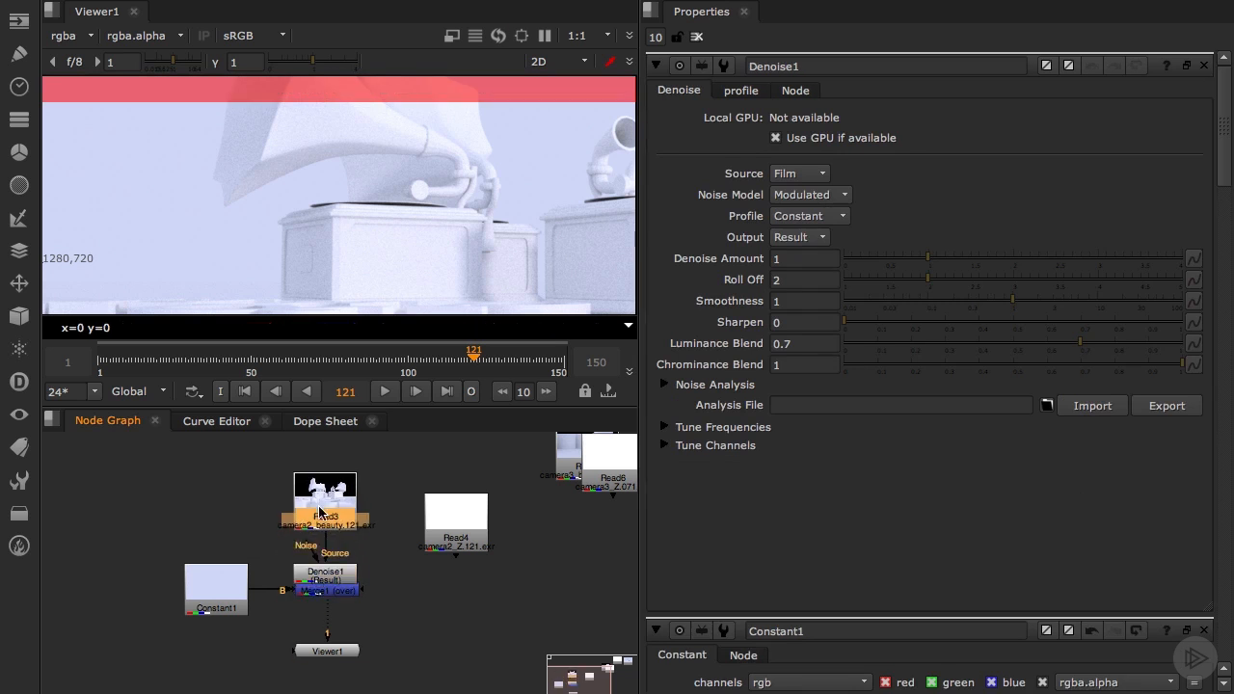
# Position the Denoise analysis region over the foreground blocks near the frame's lower centre, and move the Denoise1 node slightly up toward Read3
pyautogui.click(322, 570)
pyautogui.scroll(-5, 293, 258)
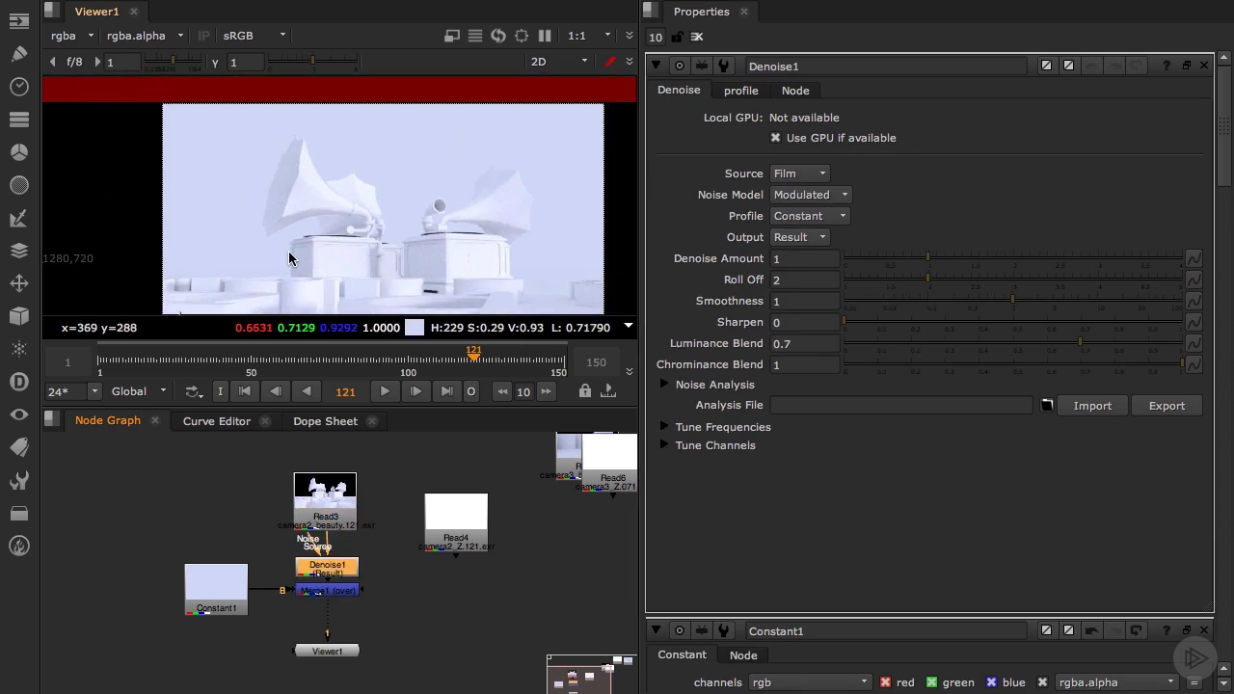
pyautogui.scroll(-2, 254, 281)
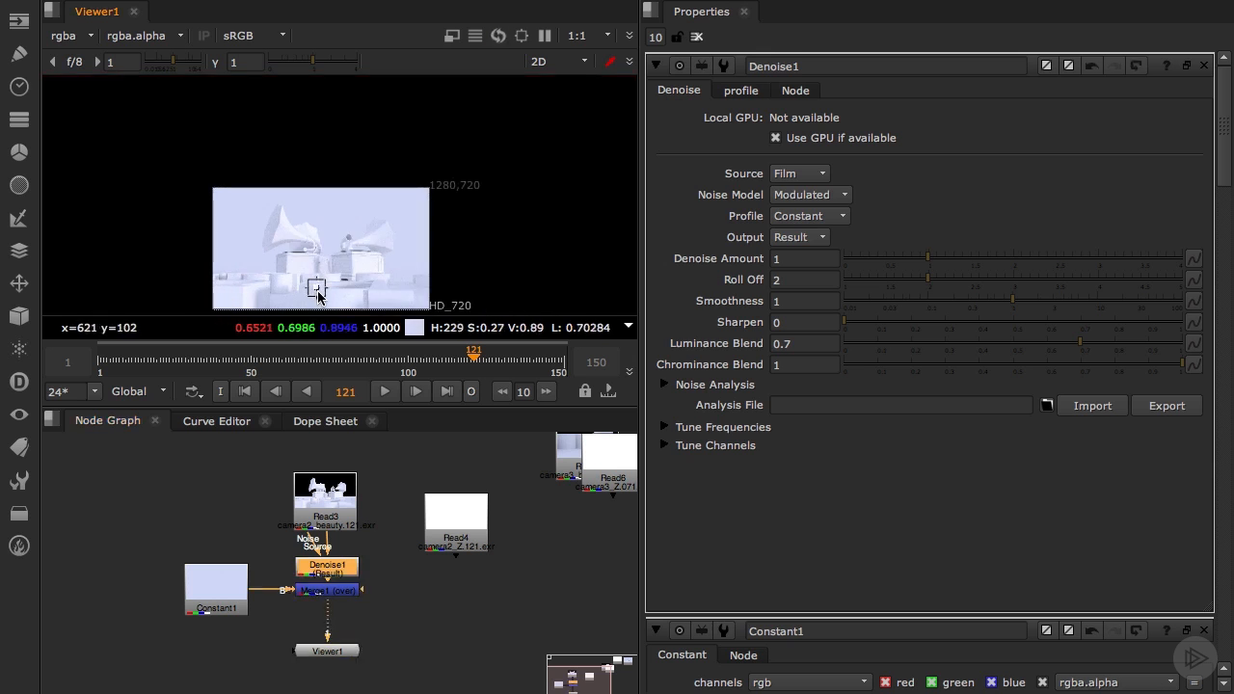
pyautogui.scroll(6, 315, 287)
pyautogui.moveTo(299, 264); pyautogui.dragTo(352, 256)
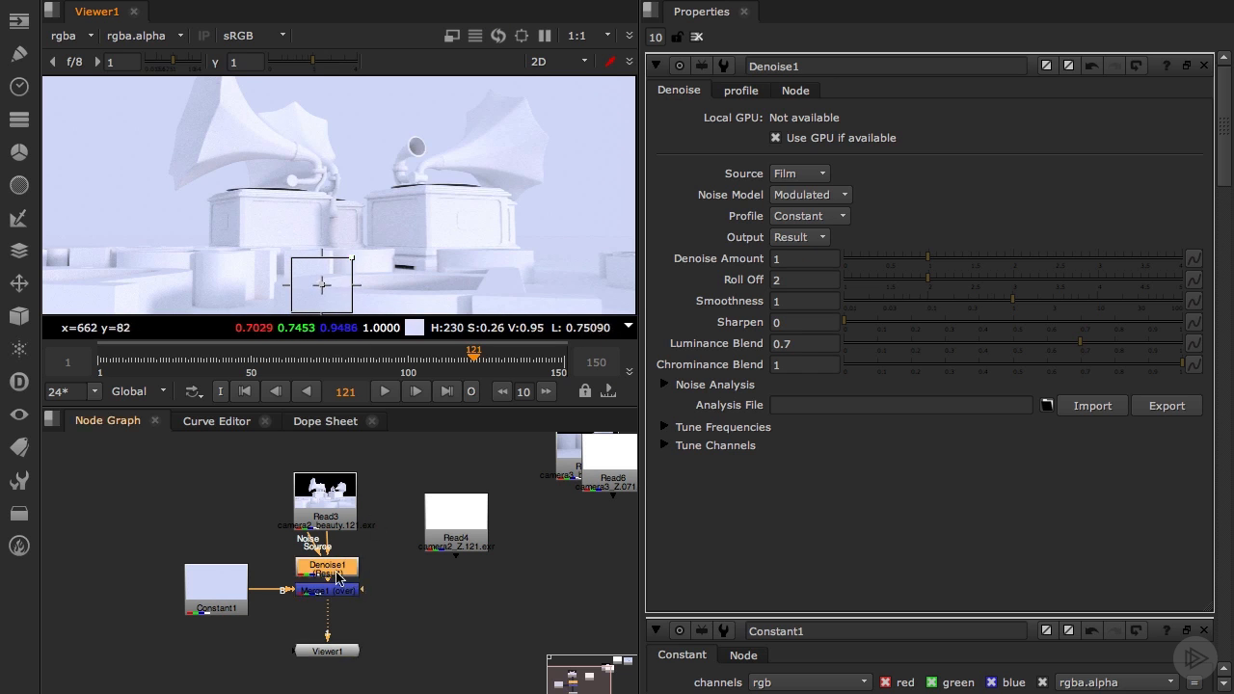
pyautogui.moveTo(324, 563); pyautogui.dragTo(326, 555)
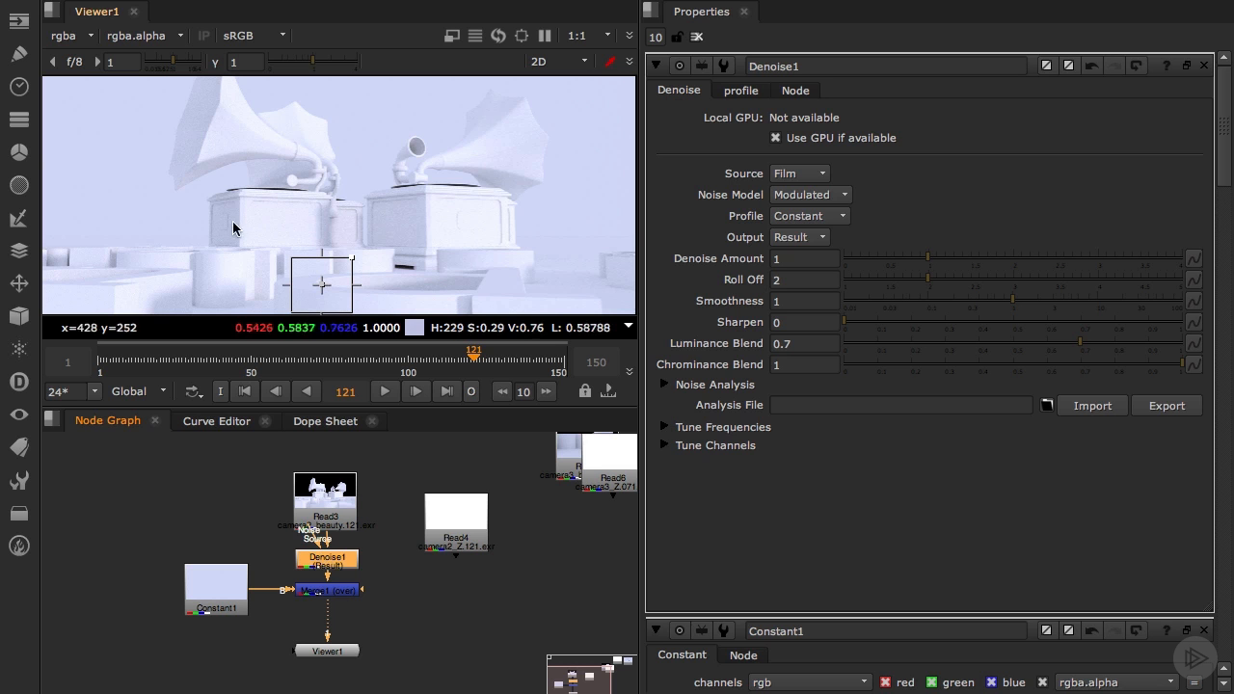
# Compare the noise on the left gramophone's box with Denoise1 disabled and enabled, leaving the node enabled
pyautogui.scroll(2, 157, 172)
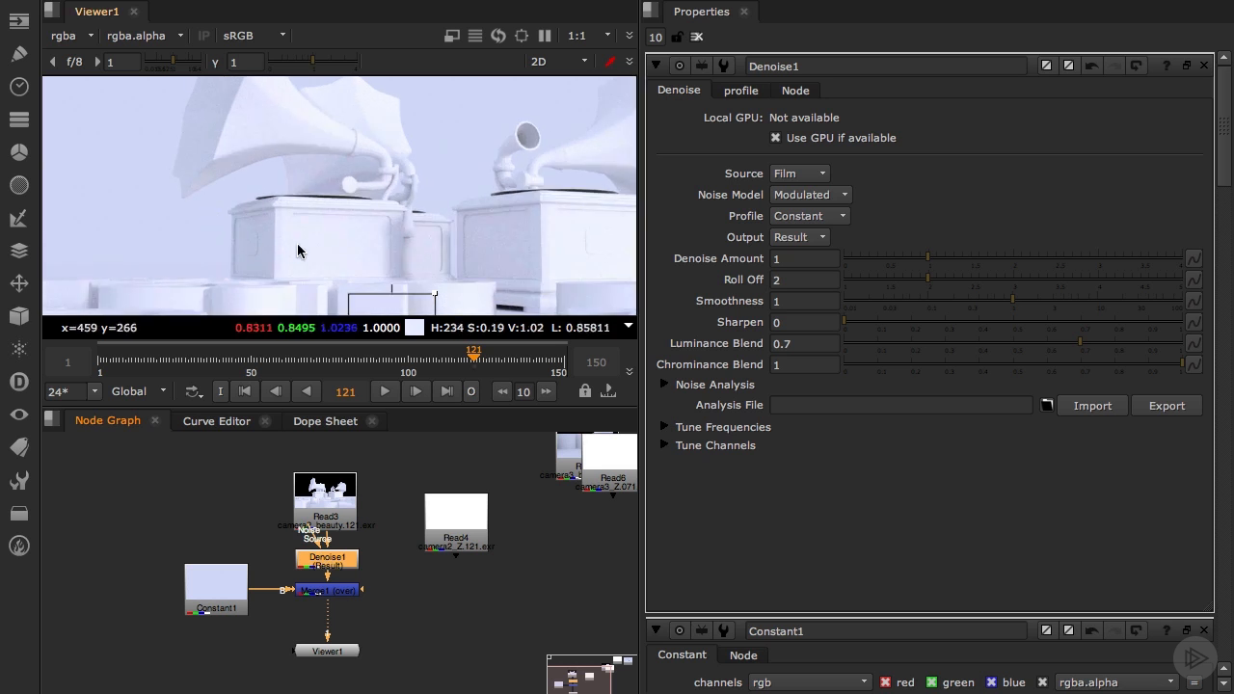
pyautogui.scroll(5, 287, 249)
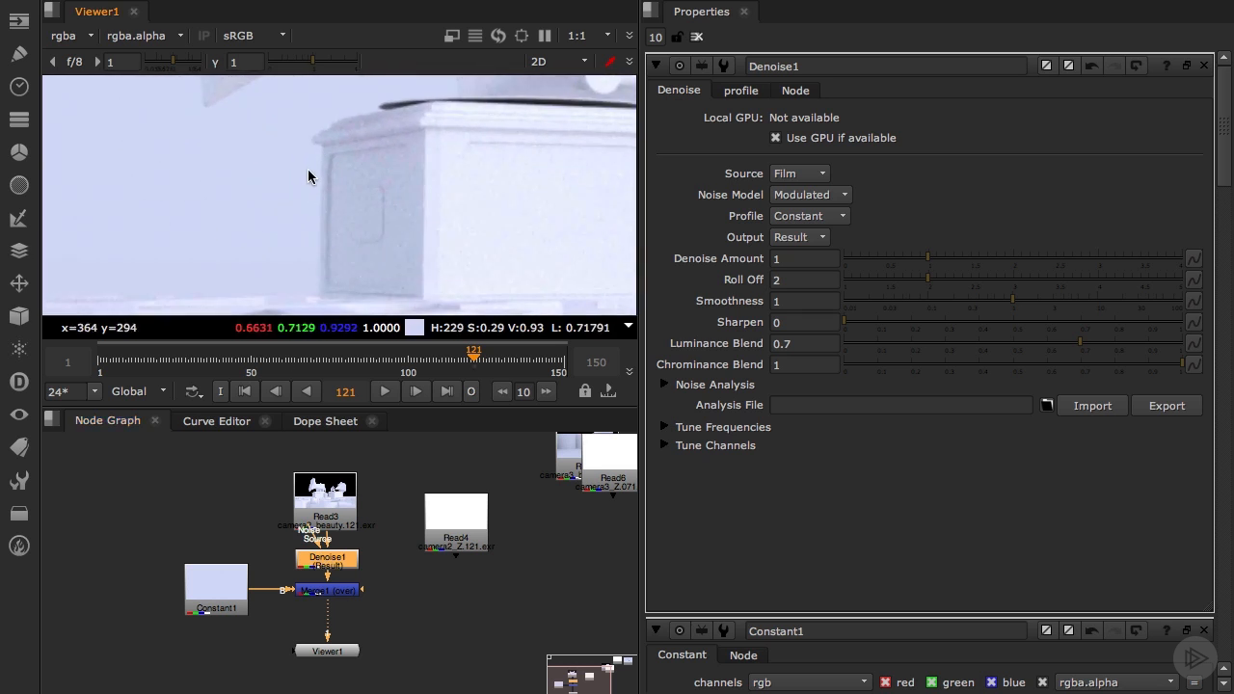
pyautogui.moveTo(313, 173); pyautogui.dragTo(347, 208, button='middle')
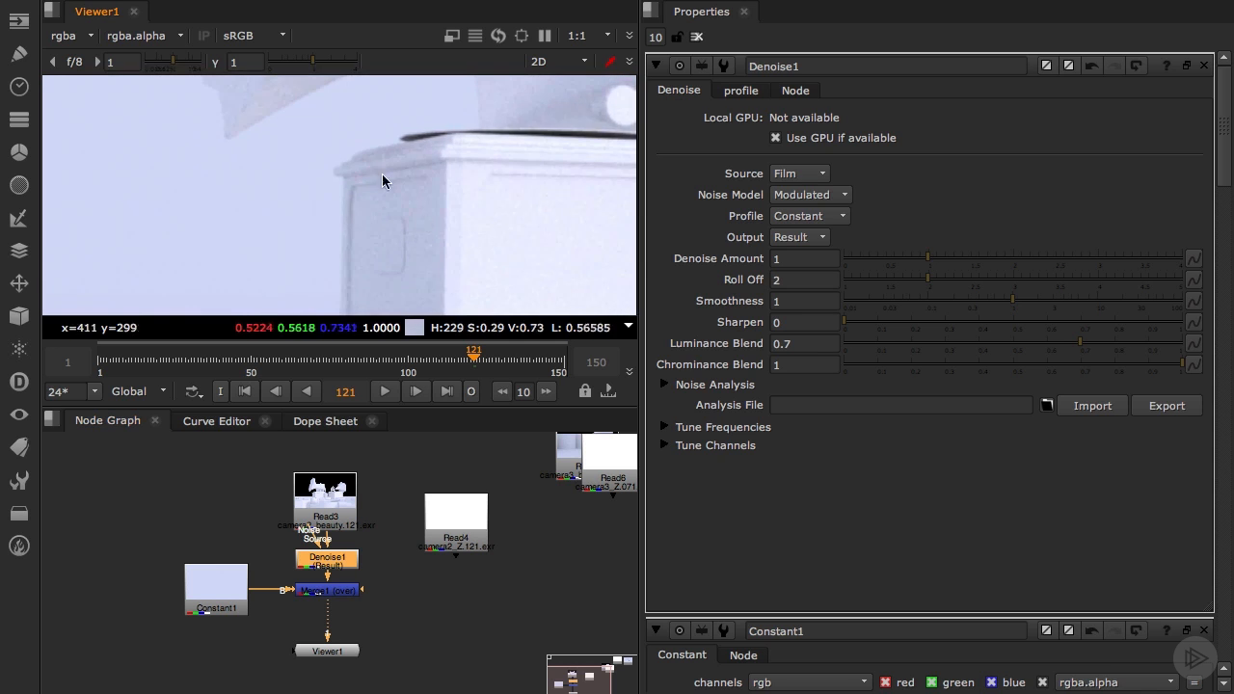
pyautogui.press('d')
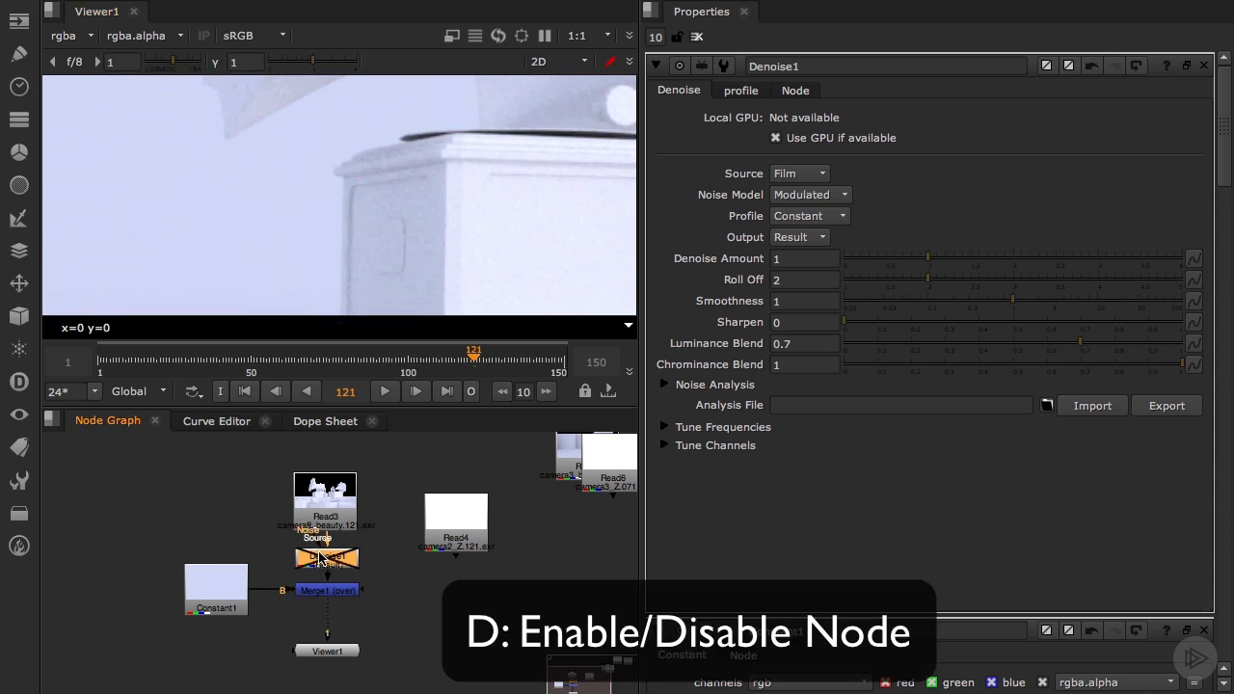
pyautogui.press('d')
pyautogui.press('d')
pyautogui.press('d')
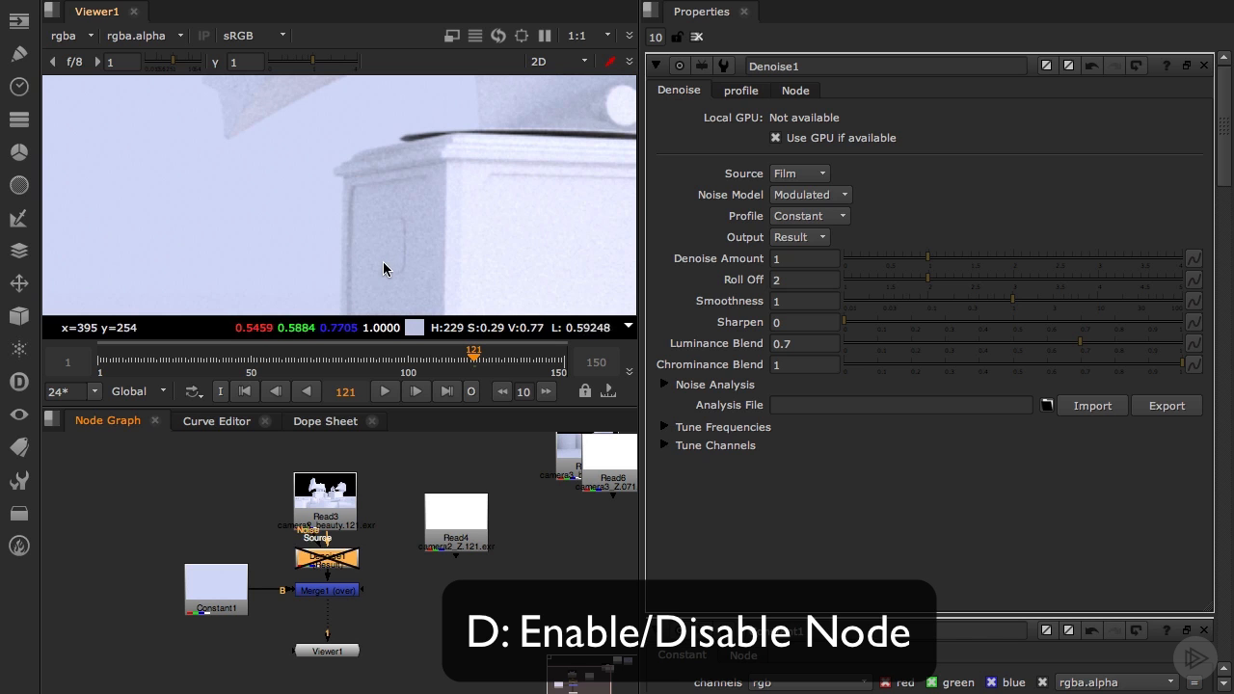
pyautogui.press('d')
pyautogui.press('d')
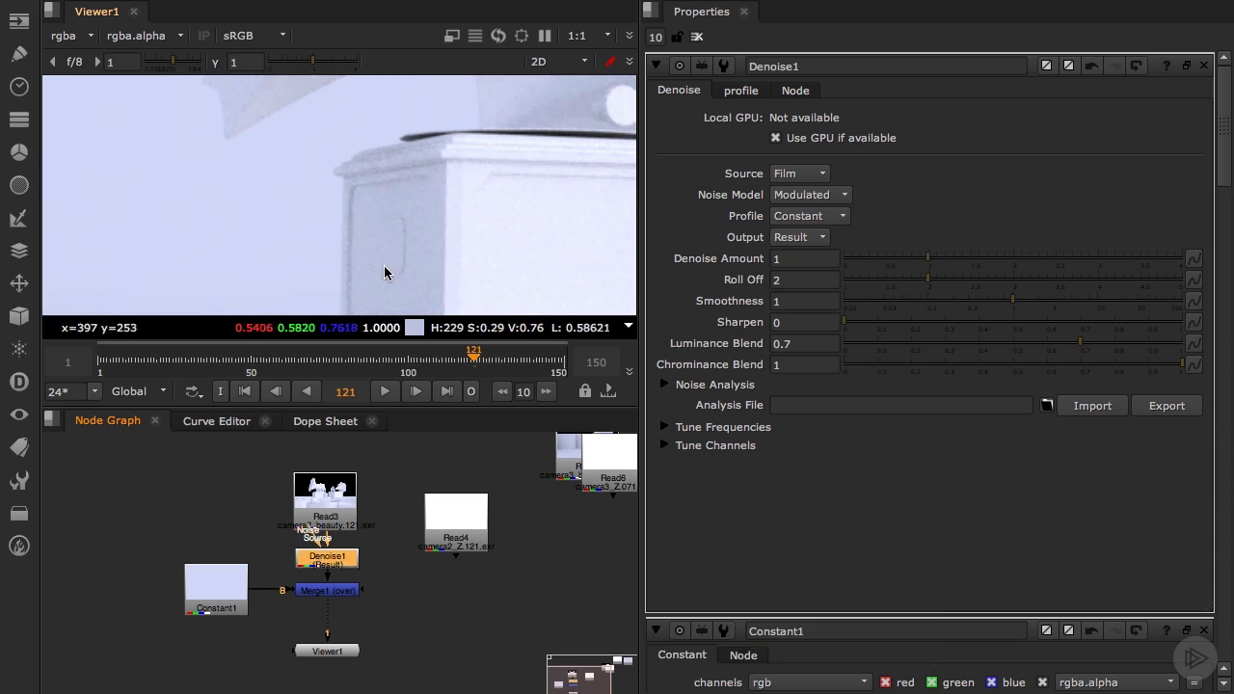
# Set Denoise1's Denoise Amount to about 1.96, checking the result in playback and stopping at frame 123
pyautogui.moveTo(922, 261); pyautogui.dragTo(1014, 267)
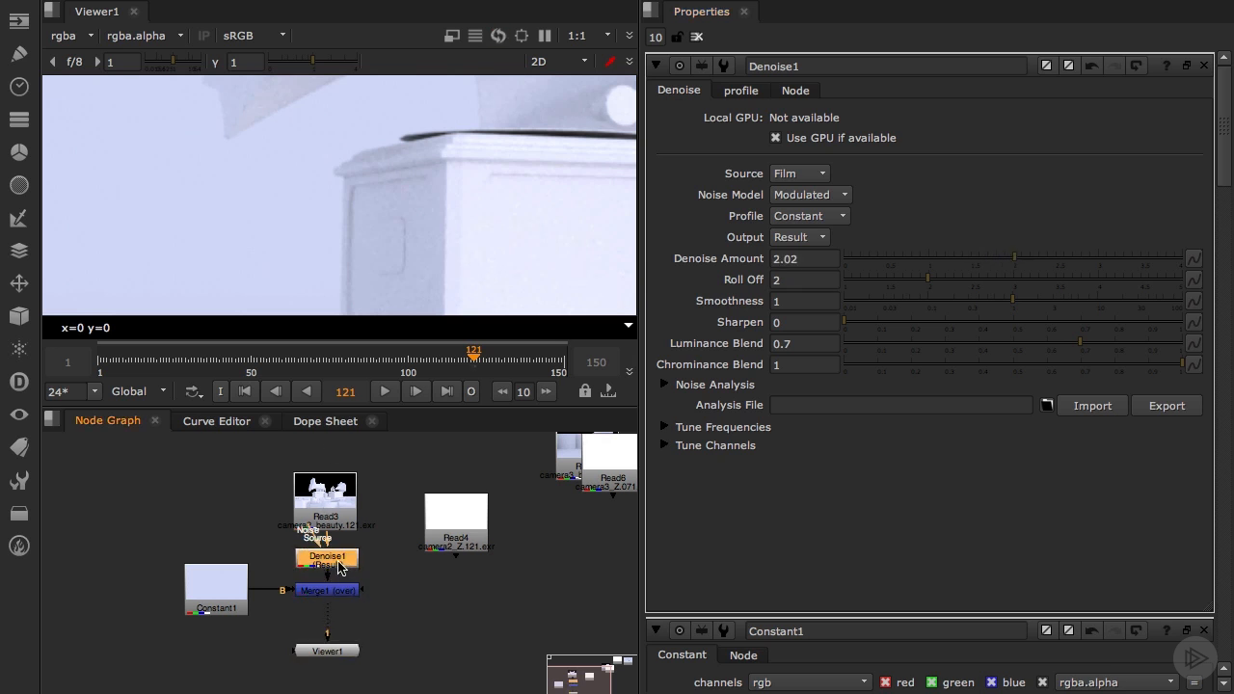
pyautogui.scroll(-2, 371, 192)
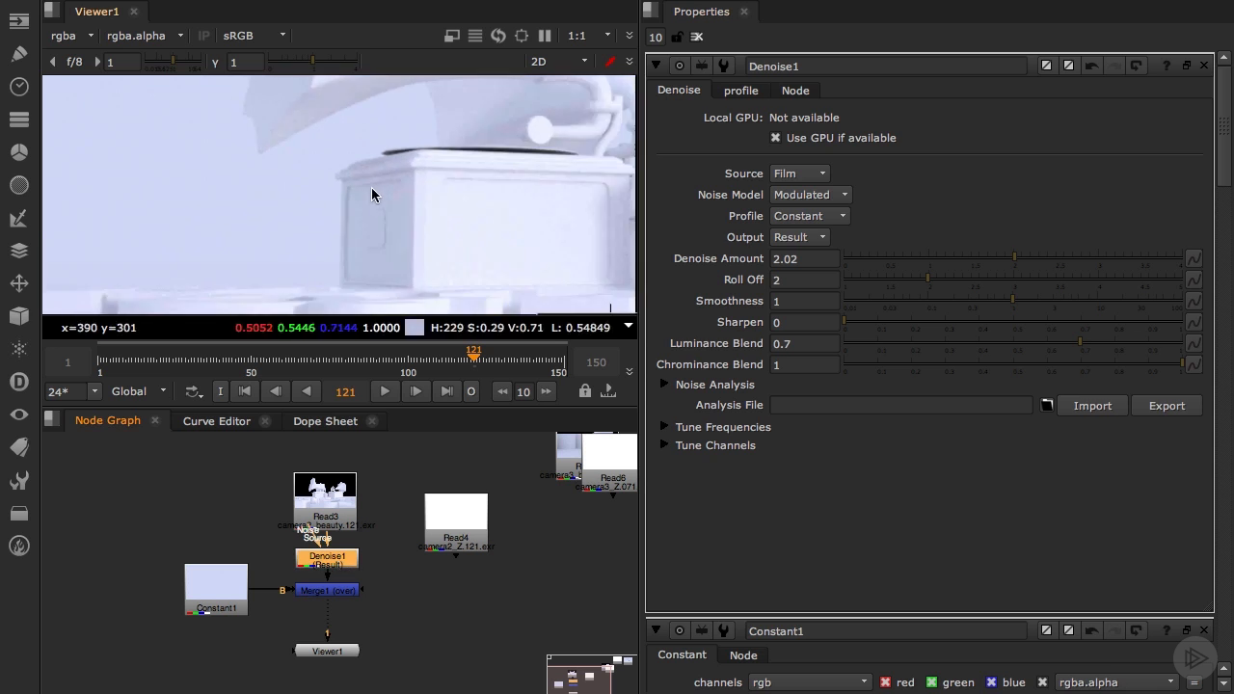
pyautogui.click(385, 400)
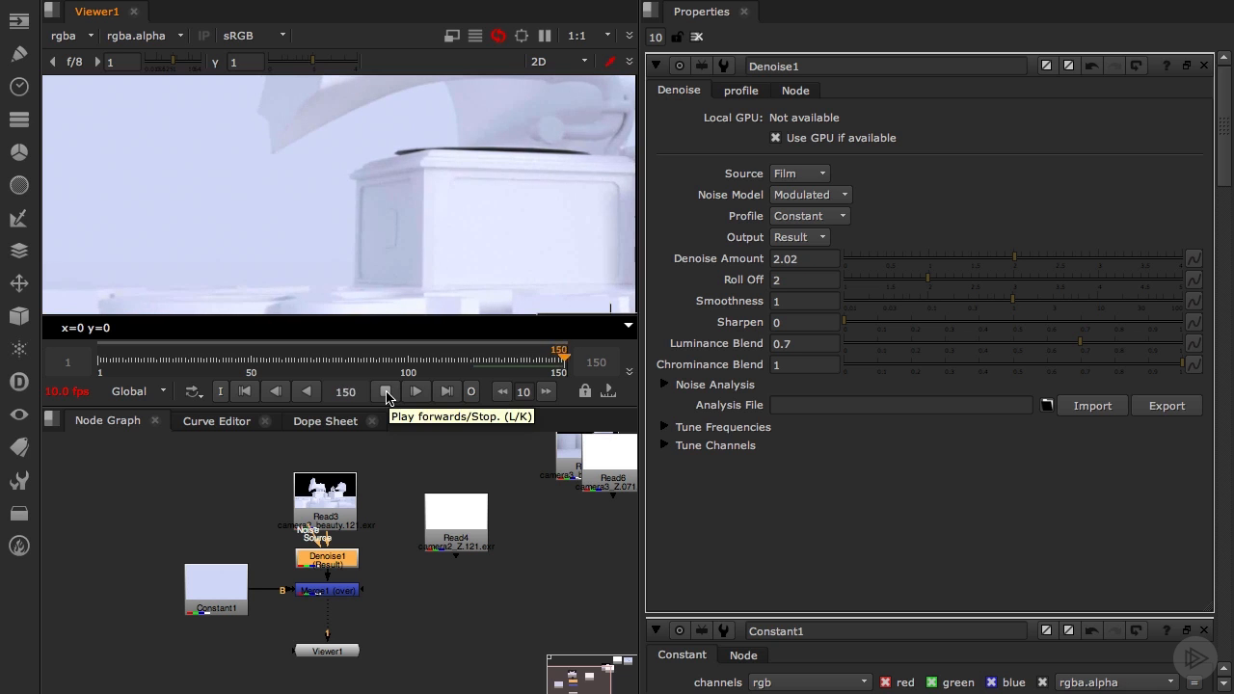
pyautogui.click(385, 392)
pyautogui.moveTo(359, 359); pyautogui.dragTo(478, 360)
pyautogui.moveTo(1014, 260); pyautogui.dragTo(1010, 262)
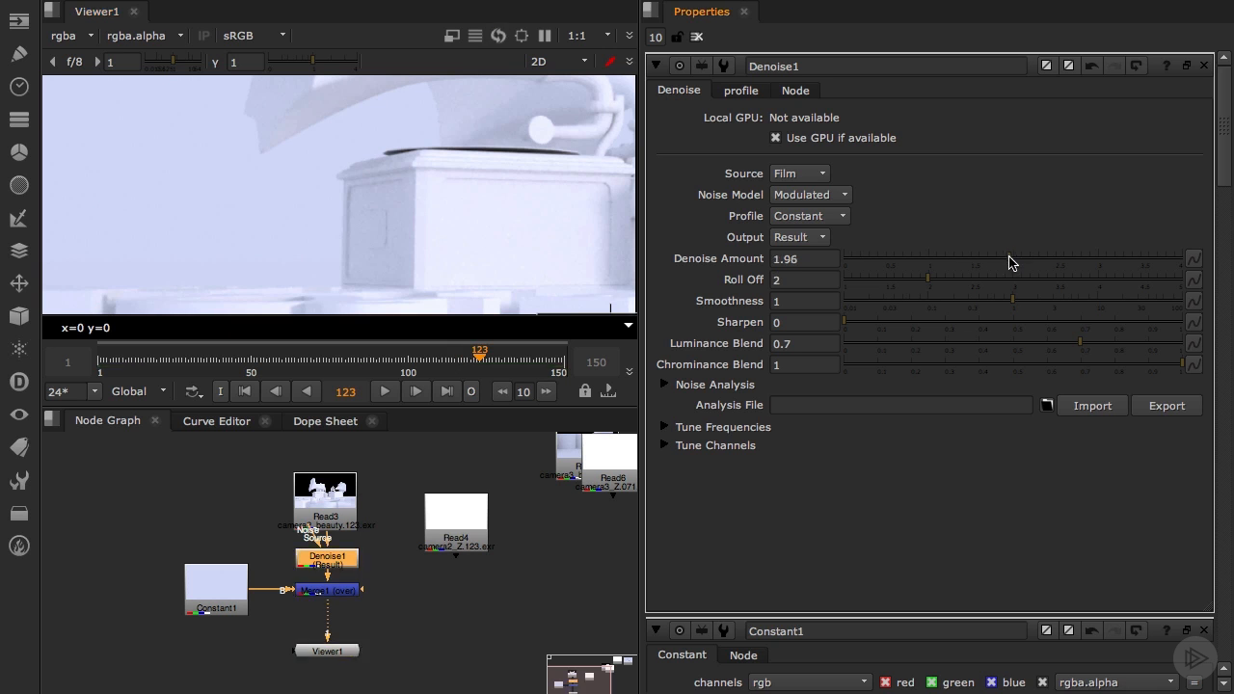
# Add a Grain node and insert it between Merge1 and Viewer1
pyautogui.click(170, 668)
pyautogui.press('Tab')
pyautogui.write('grain')
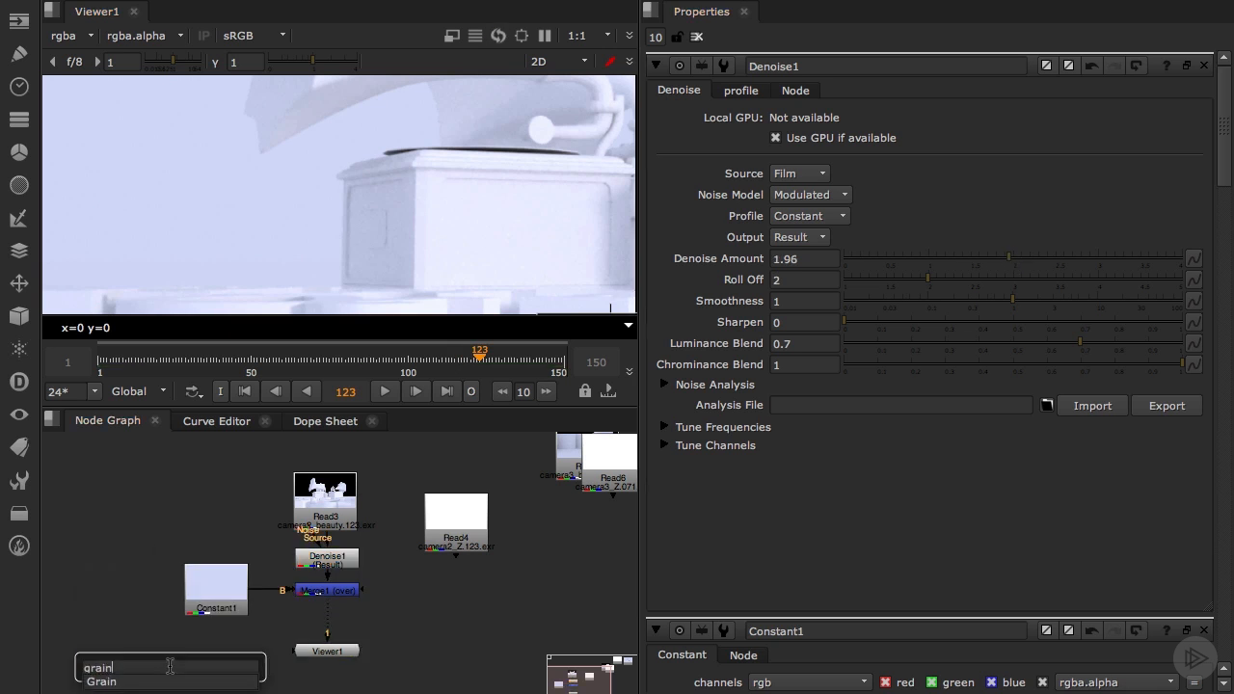
pyautogui.press('Return')
pyautogui.moveTo(199, 665); pyautogui.dragTo(329, 624)
# Apply the Kodak 5218 grain preset and set the intensity to red 0.365, green 0.16 and blue 0.37
pyautogui.click(847, 119)
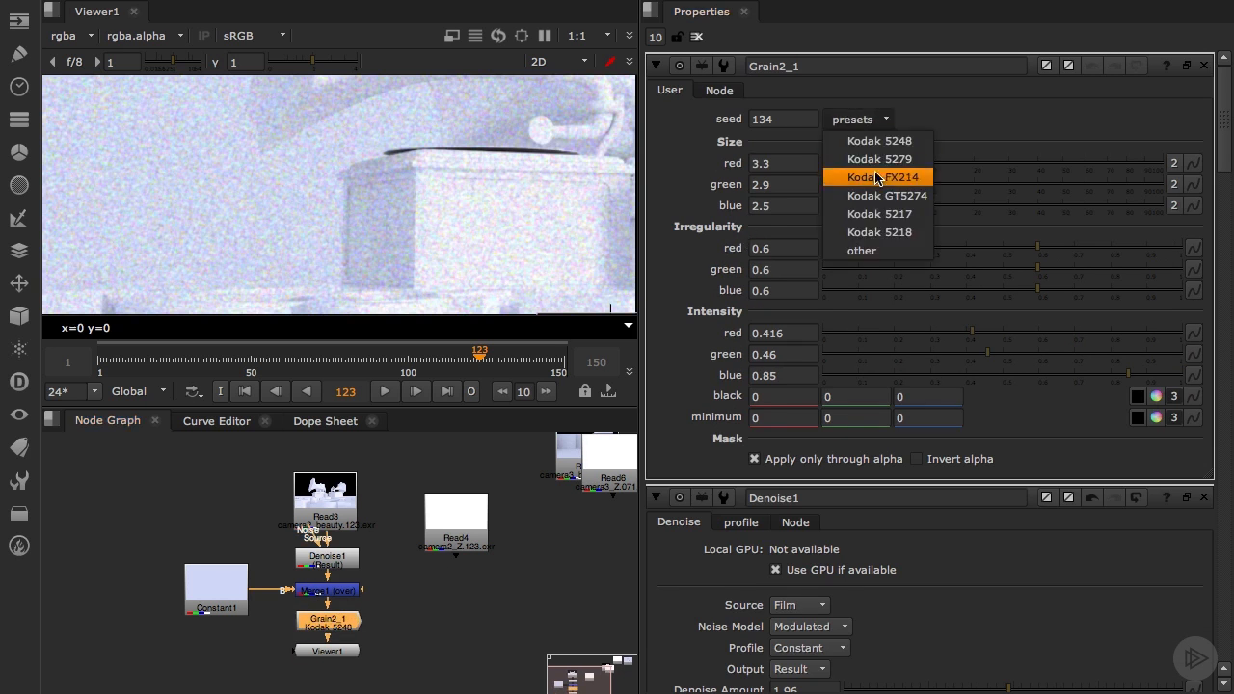
pyautogui.click(896, 232)
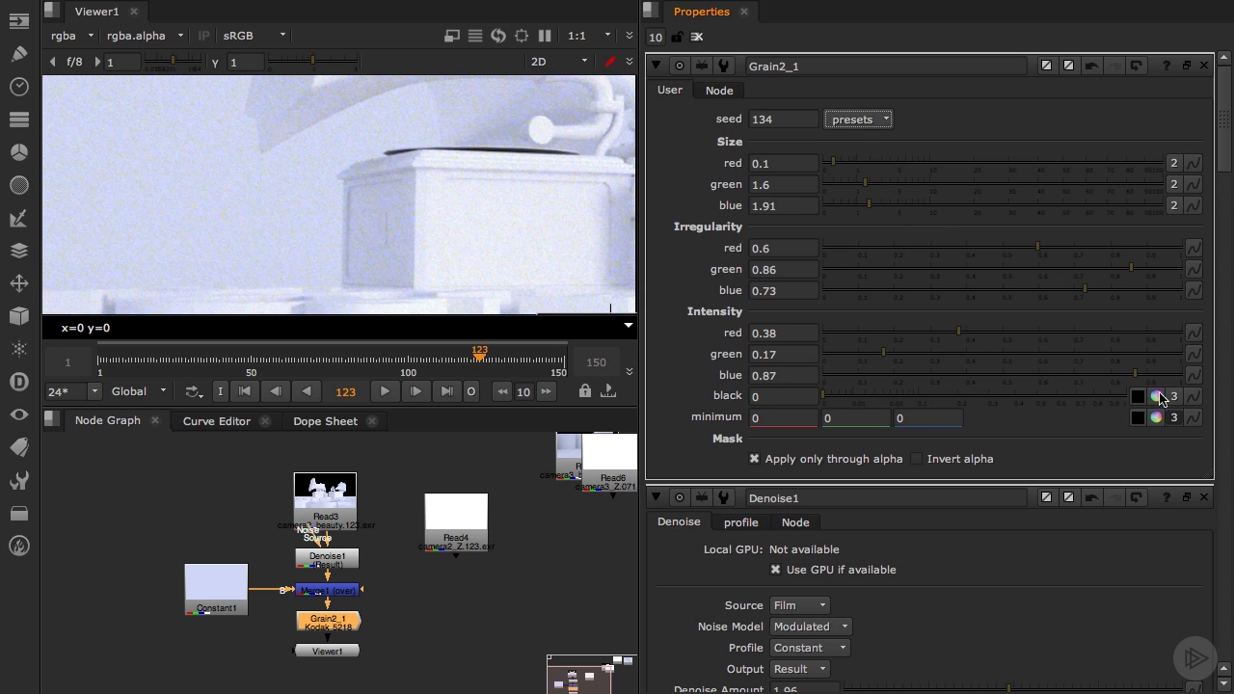
pyautogui.moveTo(1134, 381); pyautogui.dragTo(961, 389)
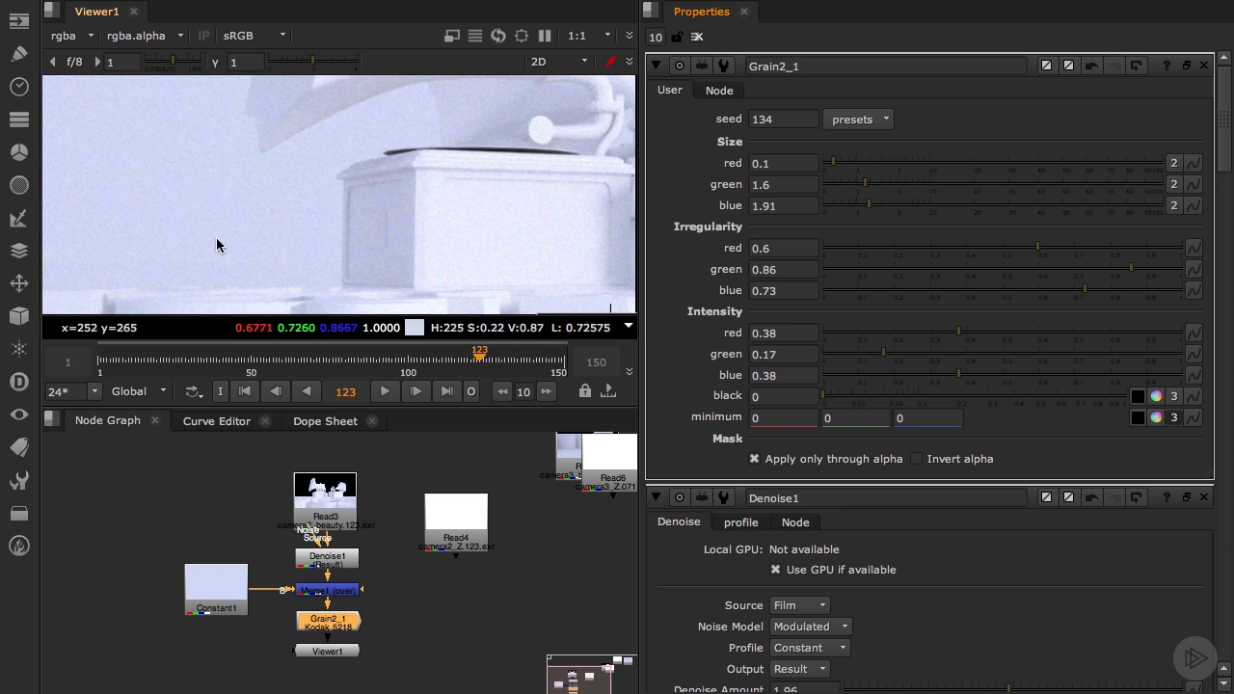
pyautogui.click(763, 354)
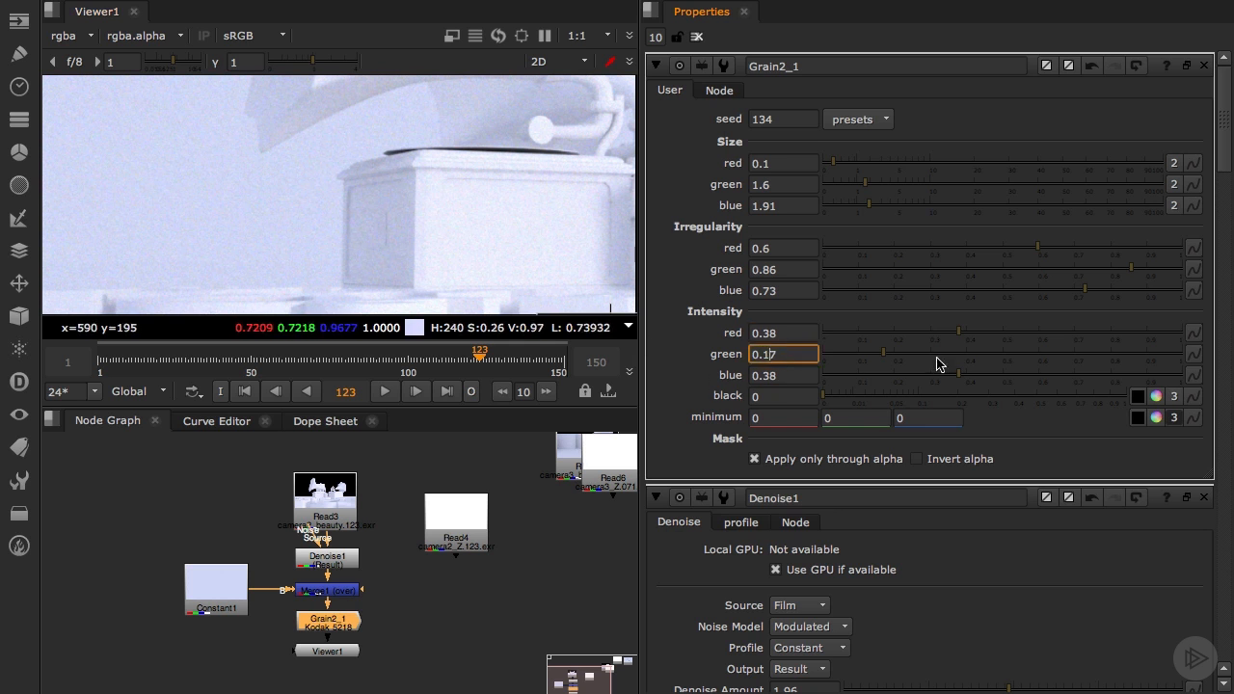
pyautogui.click(957, 334)
pyautogui.click(879, 355)
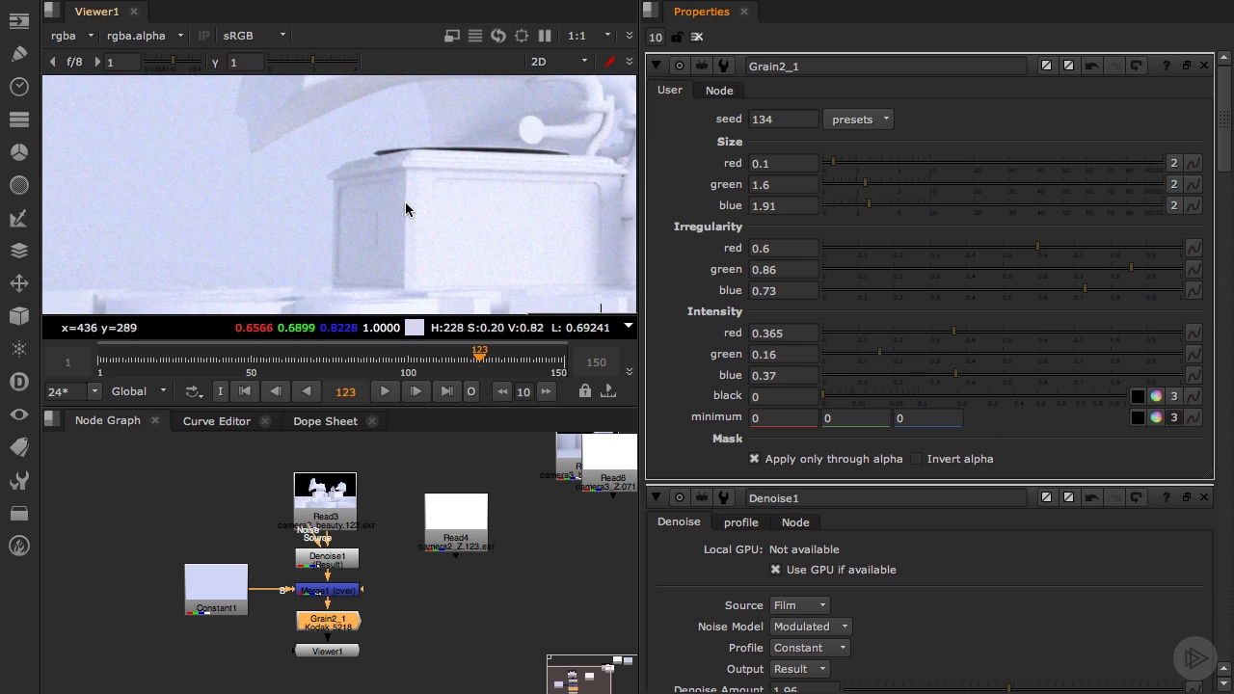
# Examine the grain across the whole frame and compare the composite's colour image with its alpha channel
pyautogui.scroll(-6, 403, 208)
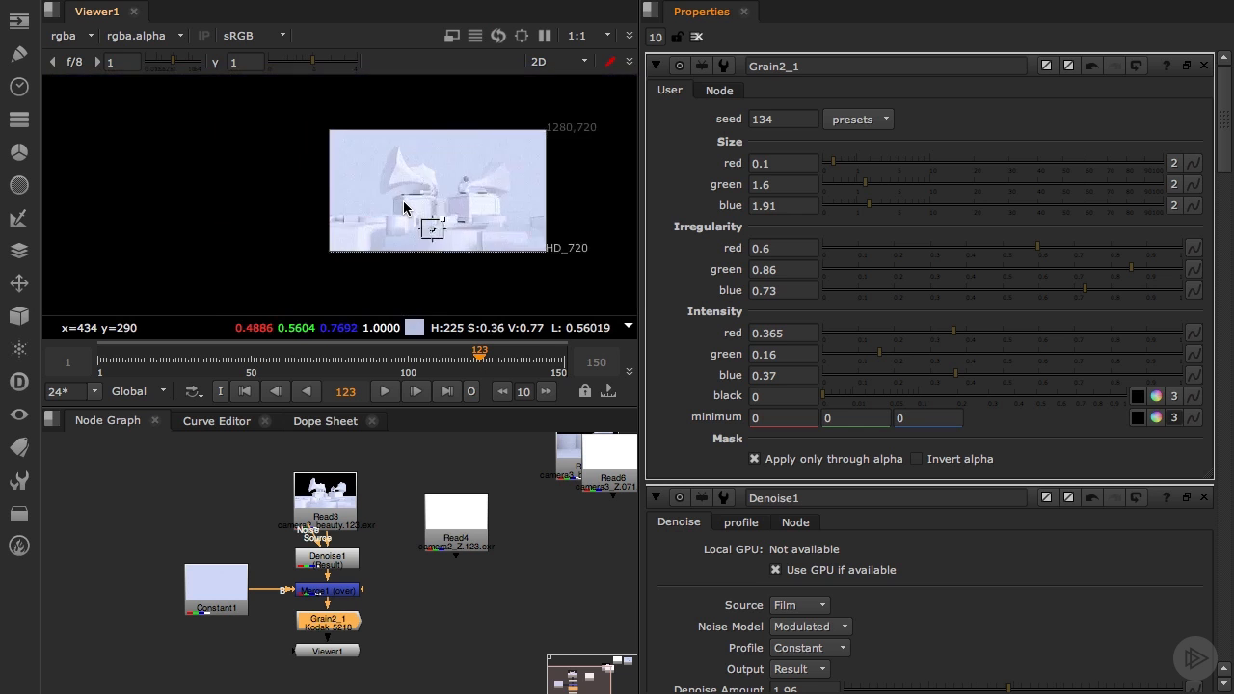
pyautogui.scroll(4, 404, 208)
pyautogui.scroll(-1, 403, 200)
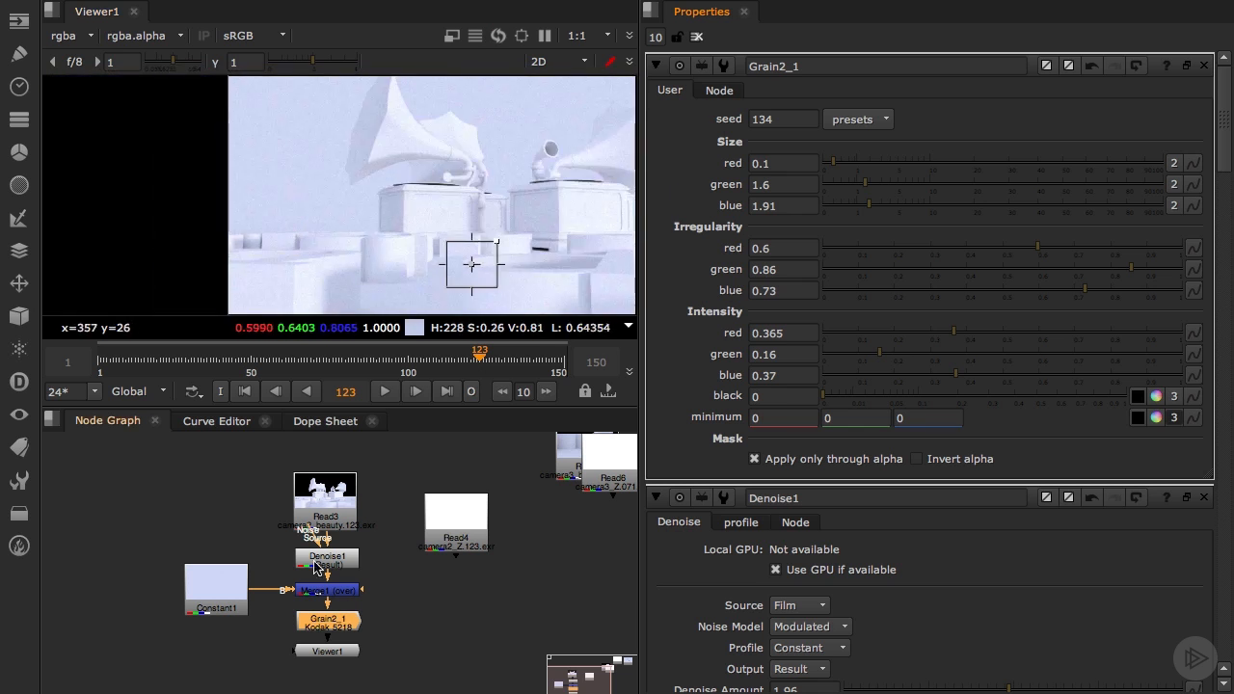
pyautogui.press('a')
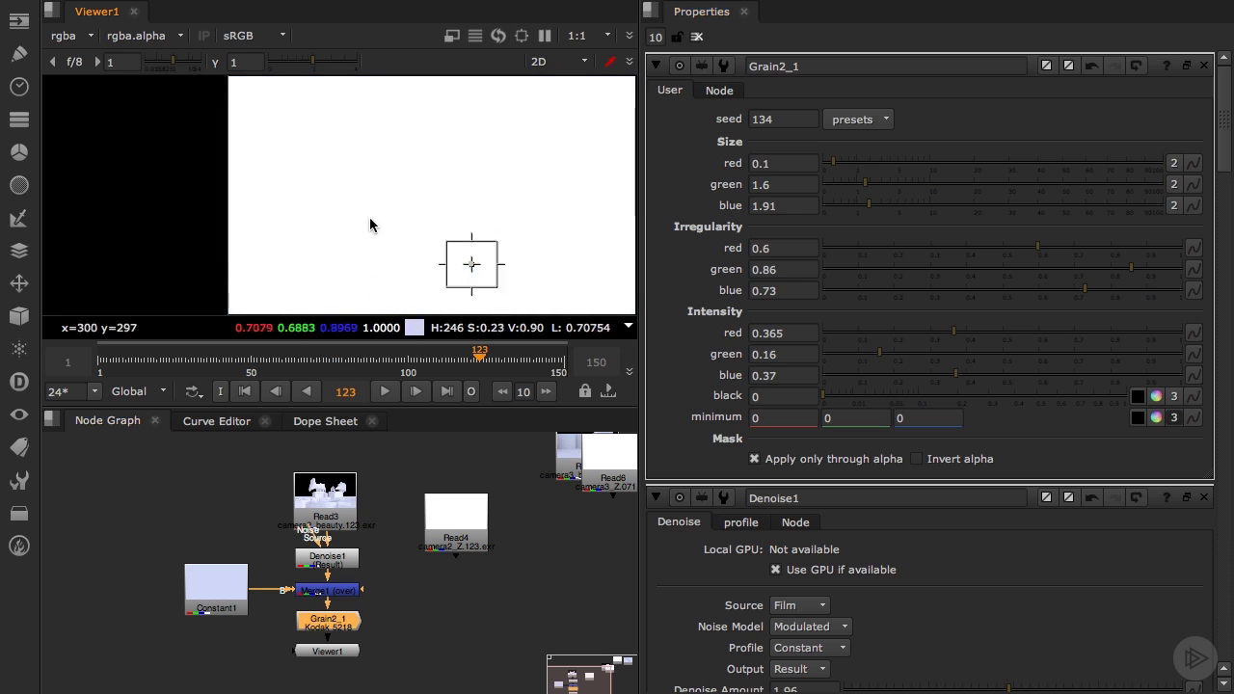
pyautogui.press('a')
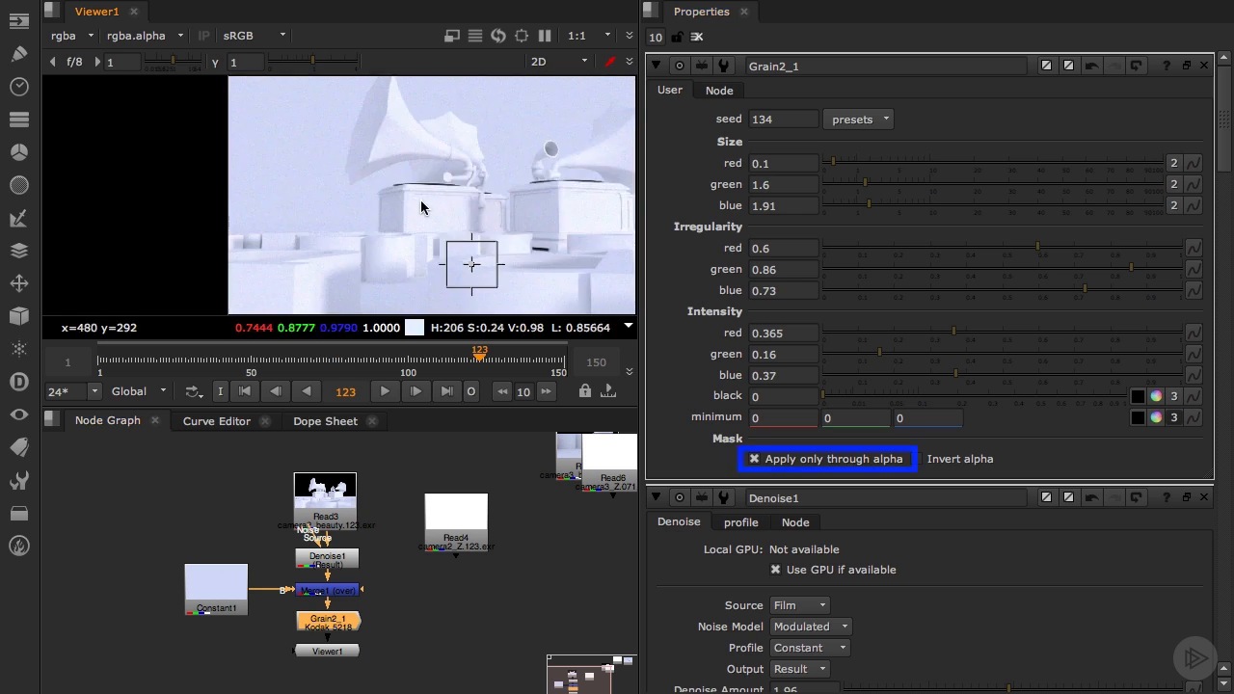
pyautogui.press('a')
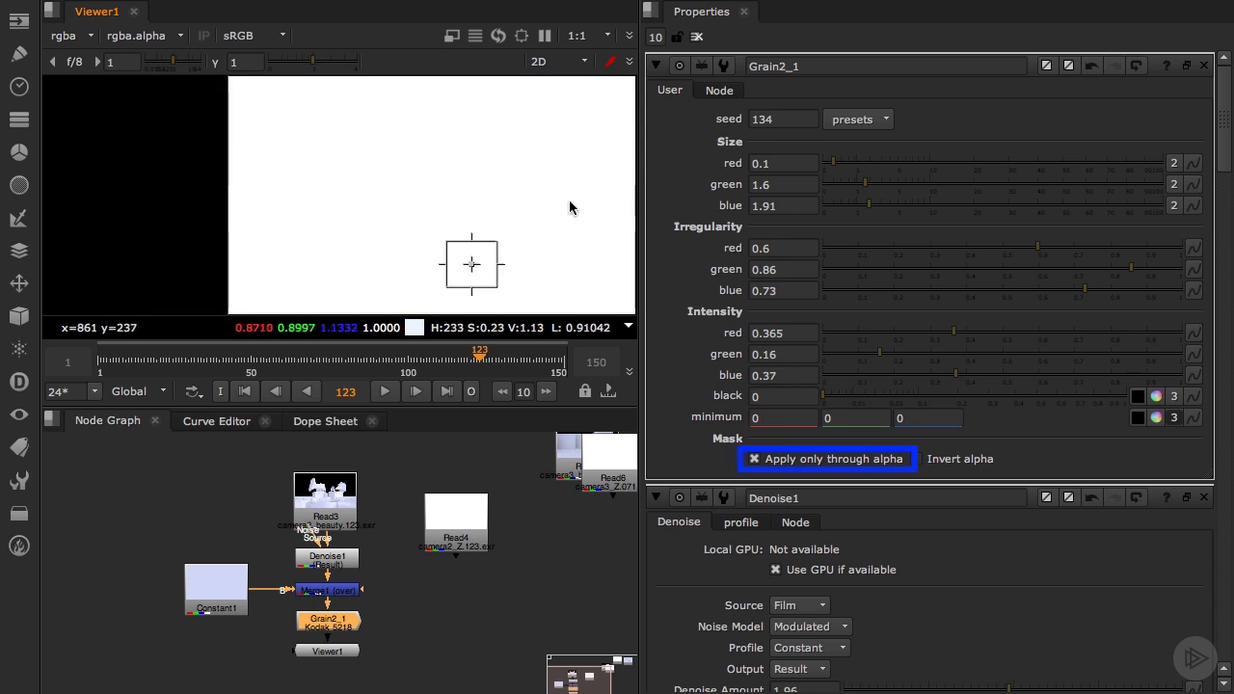
pyautogui.press('a')
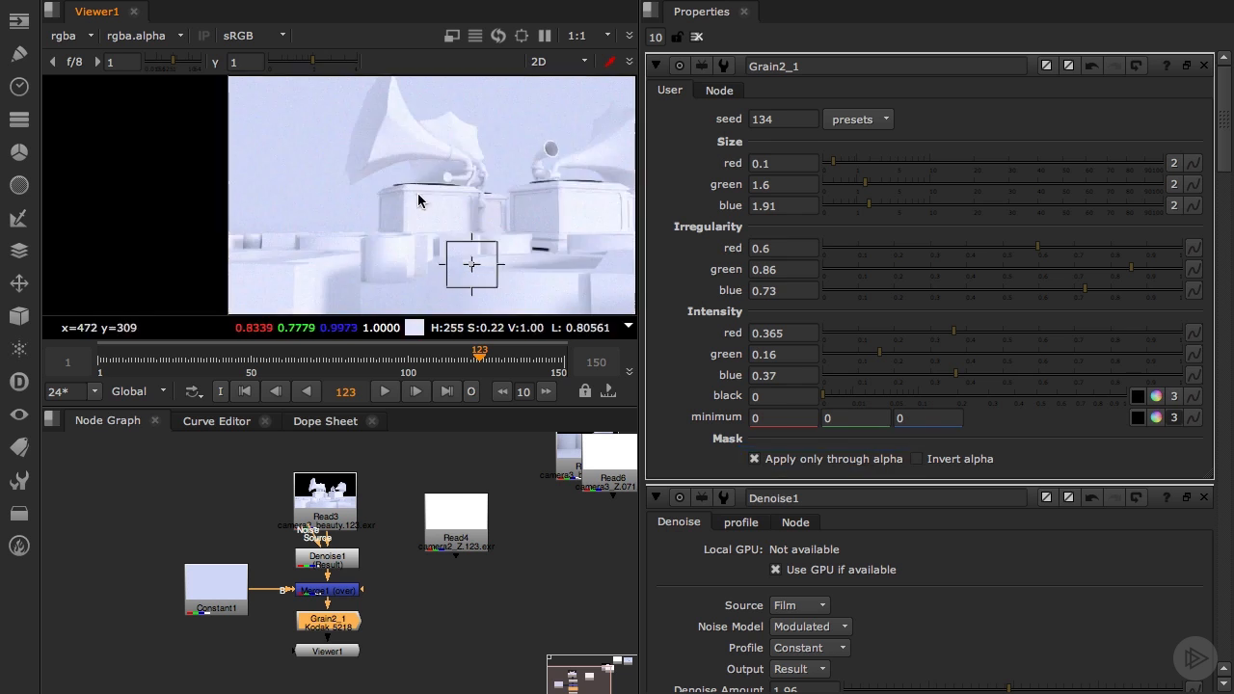
pyautogui.press('f')
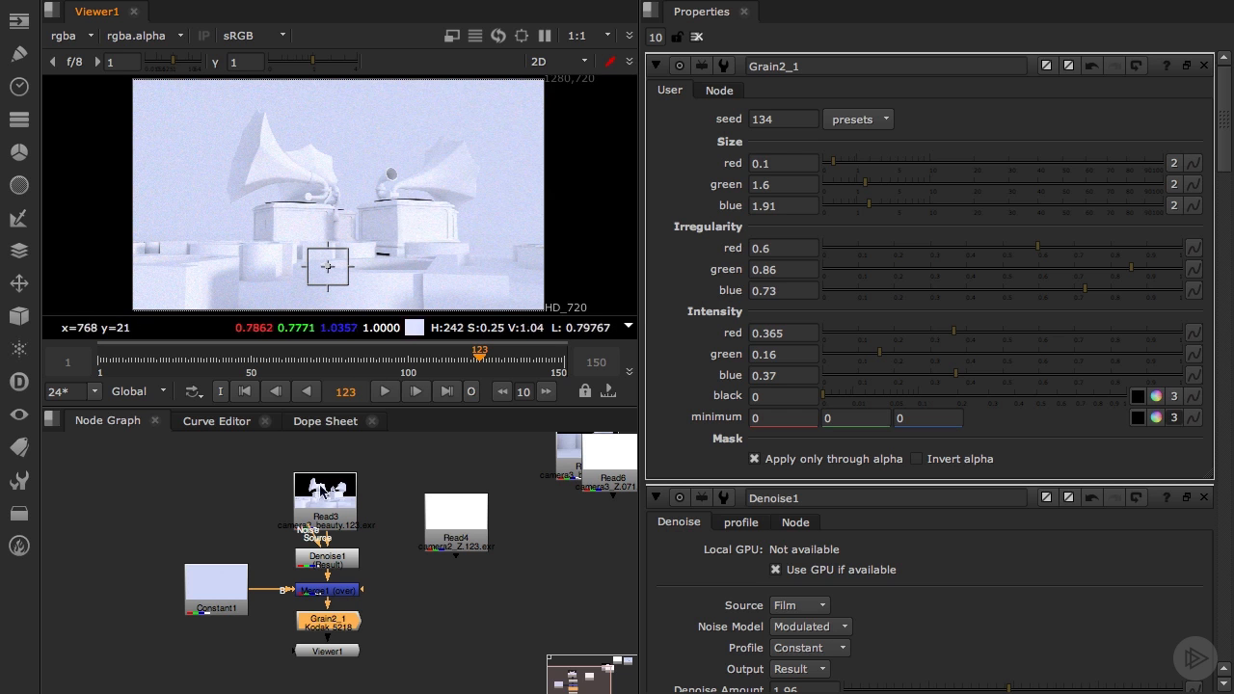
# Make room below Merge1 by moving the Grain node down, and insert a Grade node between Merge1 and Grain2_1
pyautogui.moveTo(169, 556); pyautogui.dragTo(297, 650)
pyautogui.moveTo(270, 602); pyautogui.dragTo(333, 677)
pyautogui.click(303, 630)
pyautogui.press('Tab')
pyautogui.write('grade')
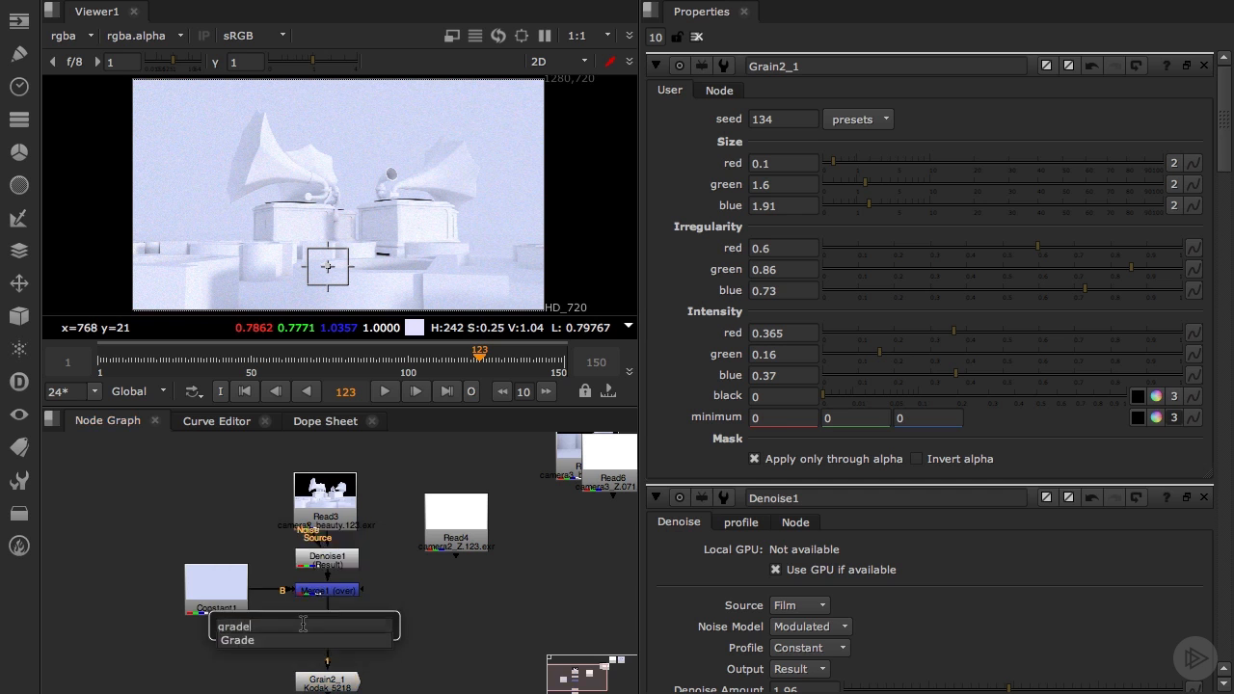
pyautogui.press('Return')
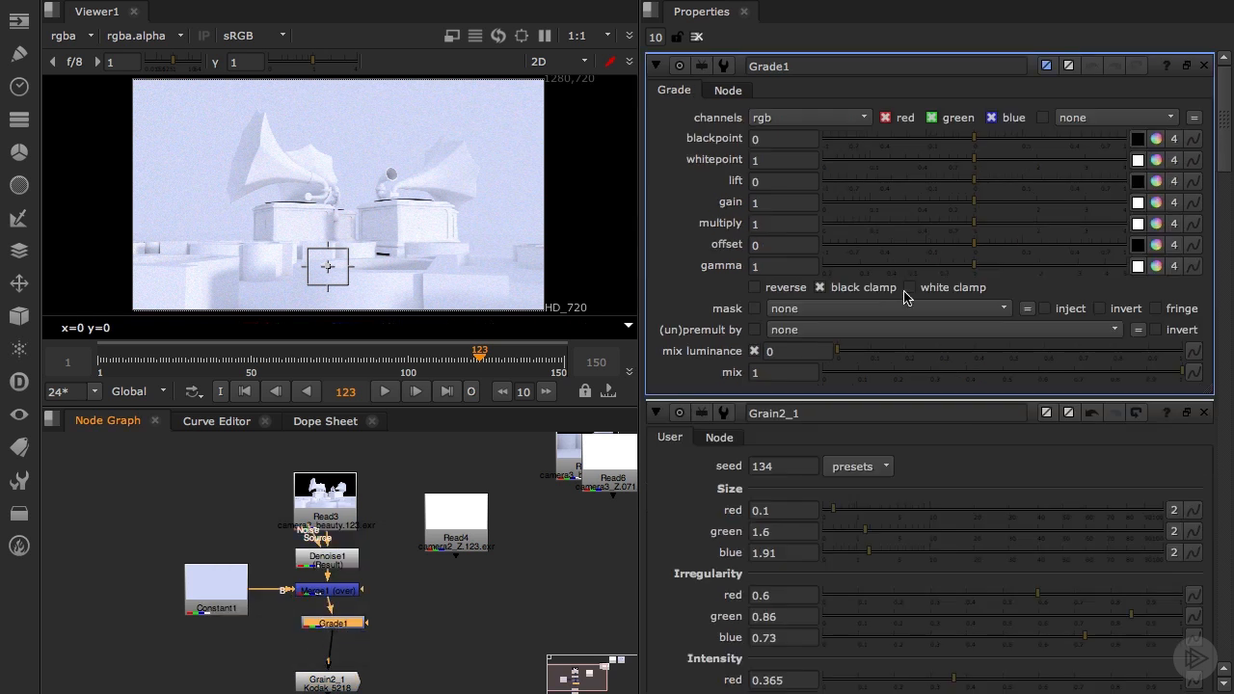
# Set the Grade node's channels to alpha
pyautogui.click(850, 117)
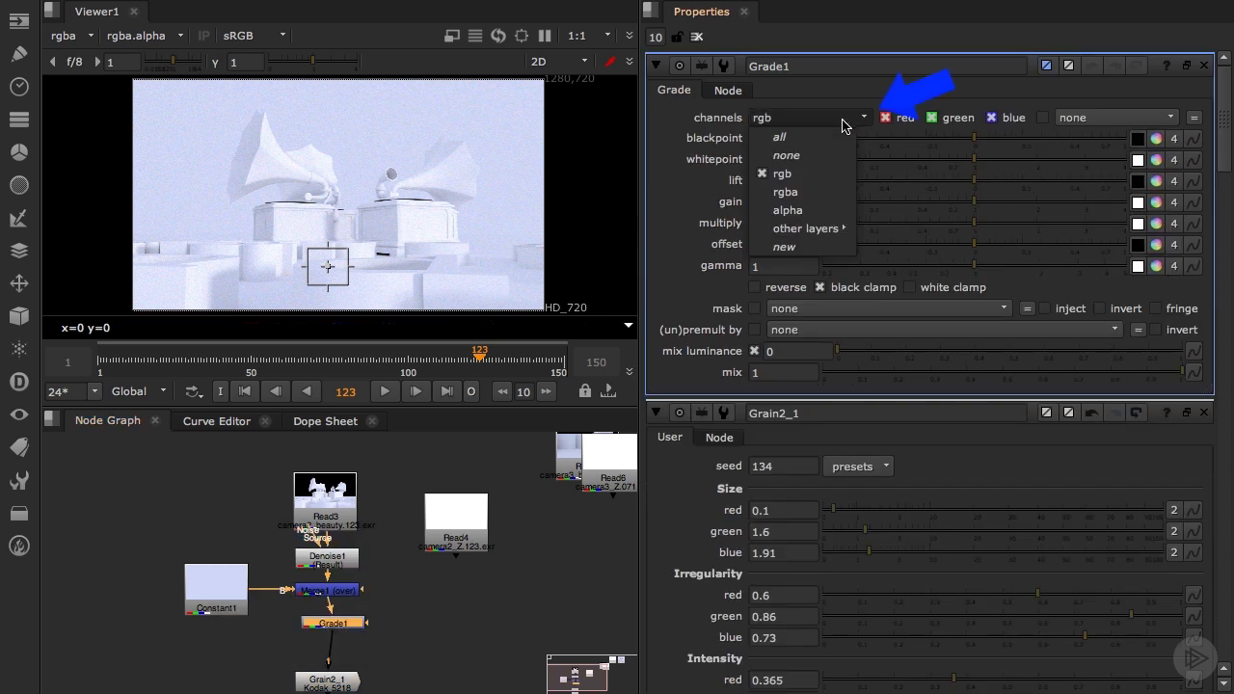
pyautogui.click(831, 206)
pyautogui.scroll(5, 513, 199)
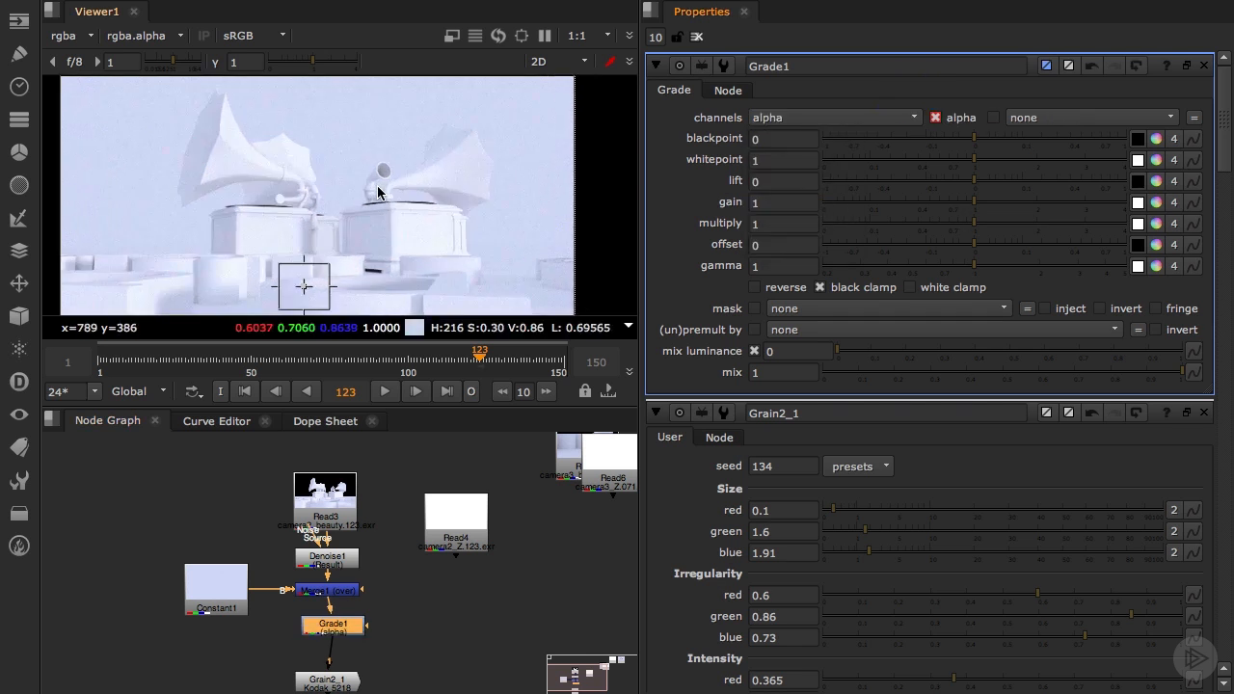
# Set the Grade node's alpha gain to 0.54 and check the grain on the gramophones up close
pyautogui.moveTo(976, 212); pyautogui.dragTo(933, 210)
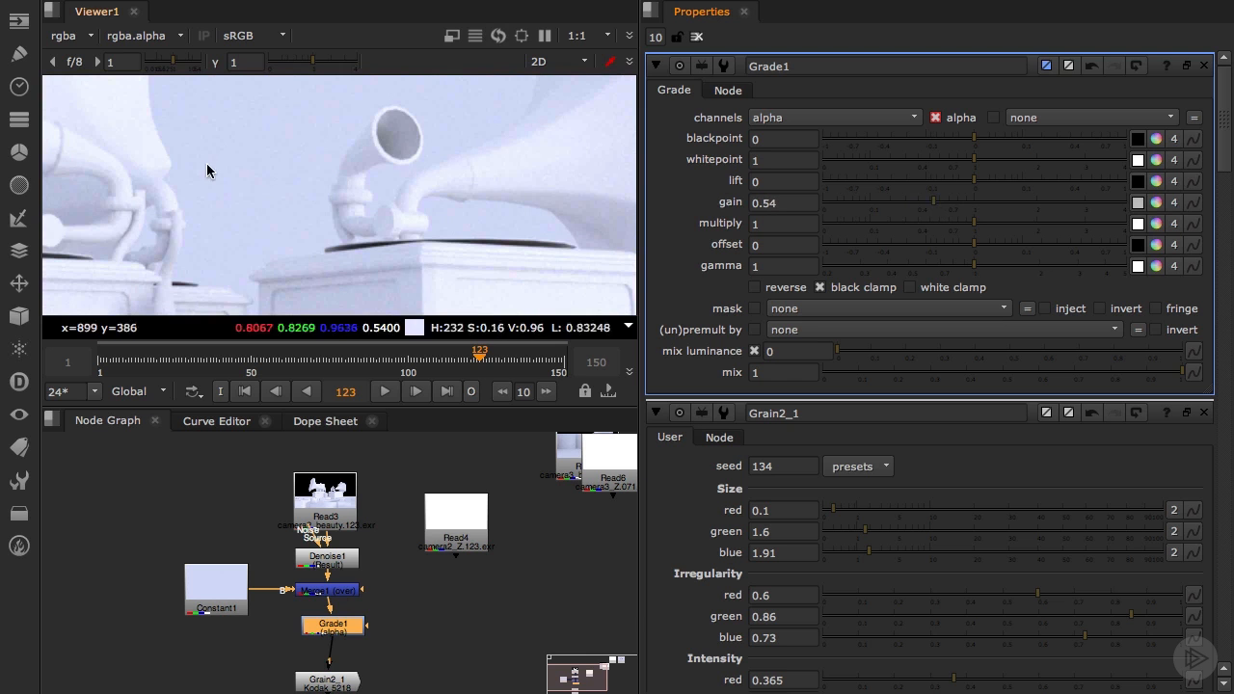
pyautogui.scroll(3, 218, 170)
pyautogui.scroll(-3, 197, 171)
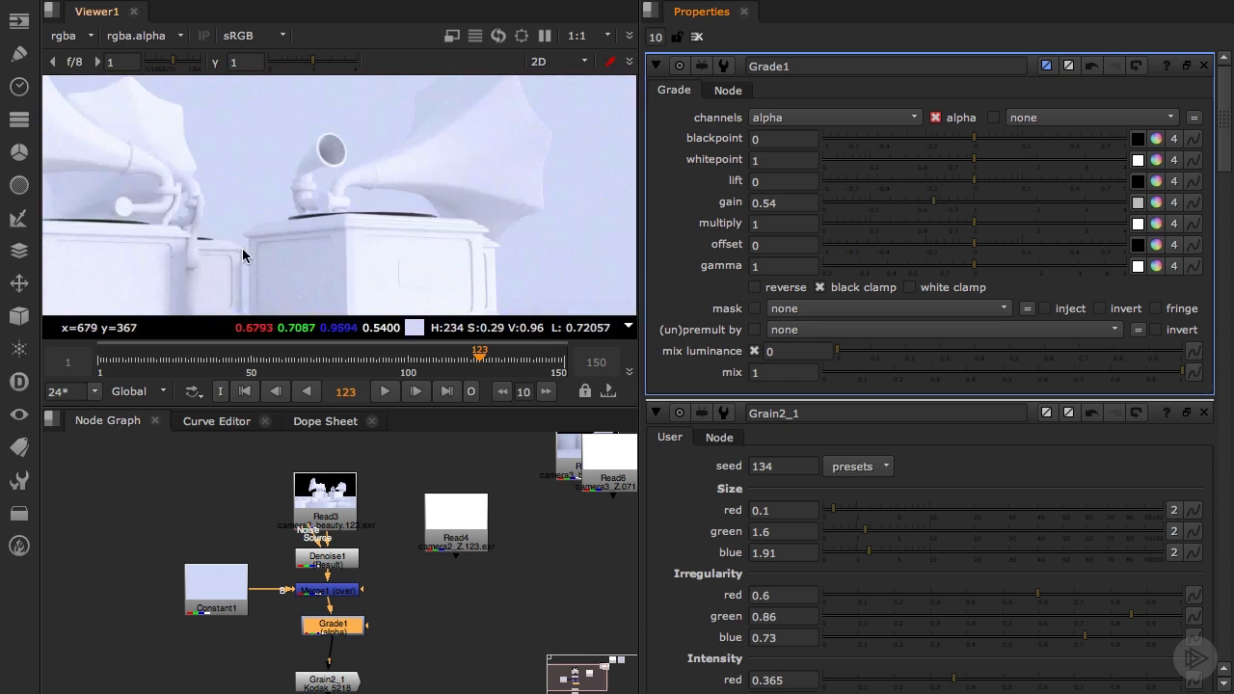
# Move the Grain node up beneath the Grade node and add a Shuffle node after it with alpha set to 1
pyautogui.moveTo(326, 672); pyautogui.dragTo(343, 655)
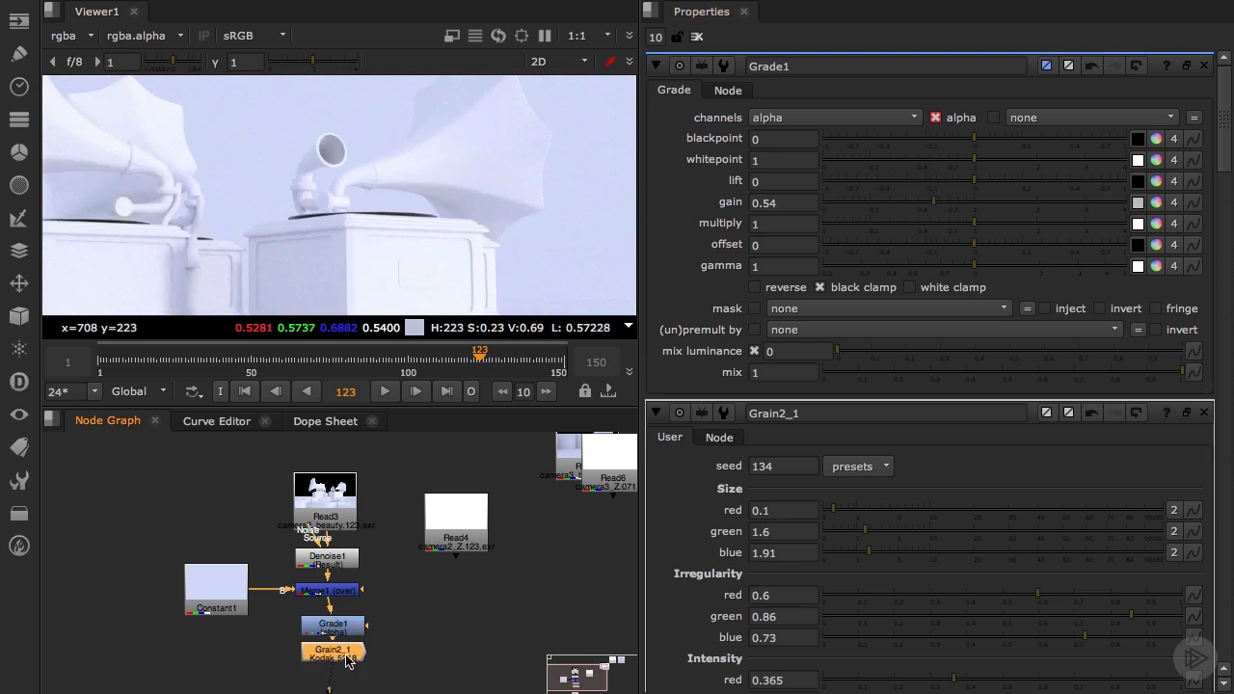
pyautogui.press('Tab')
pyautogui.write('shuffle')
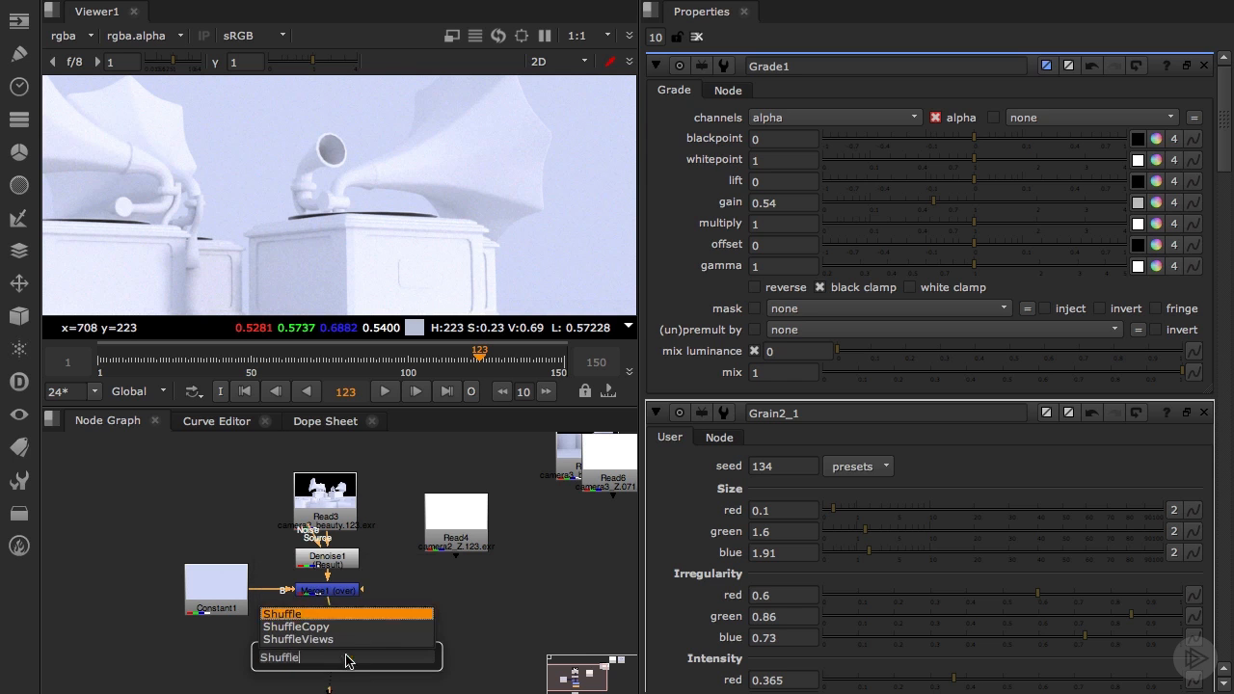
pyautogui.press('Return')
pyautogui.click(802, 233)
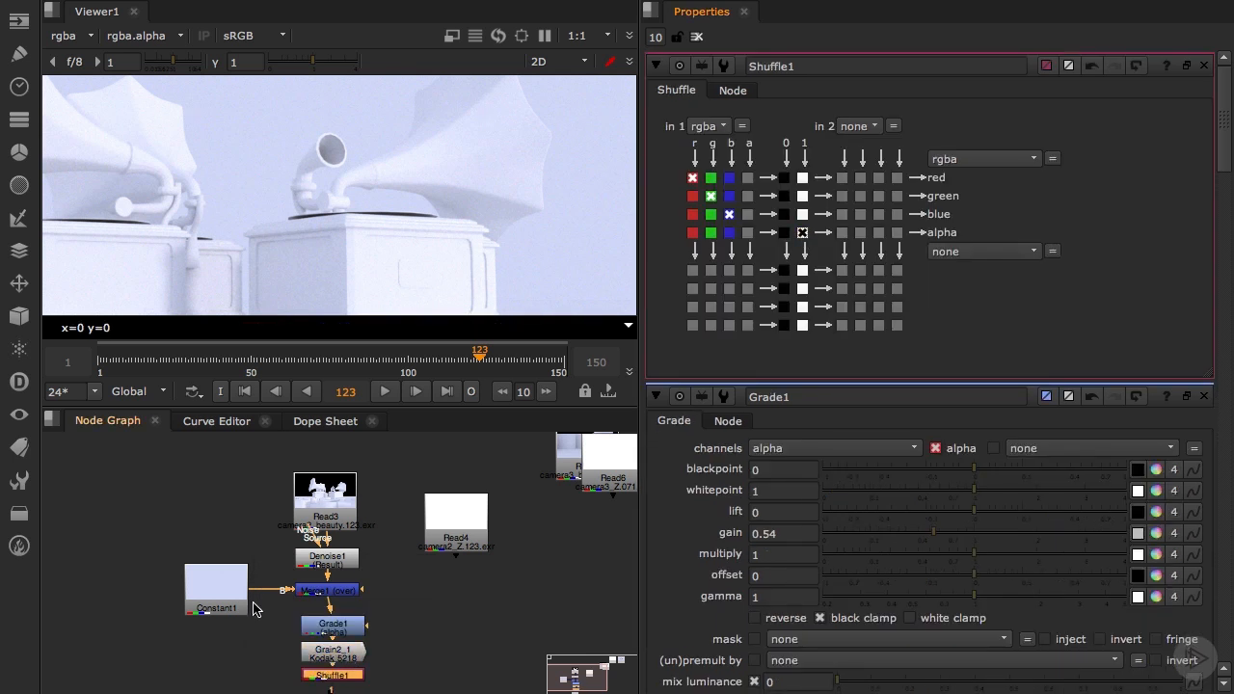
# Compare the grain of the original beauty render in Read3 with the regrained composite, up close on the gramophone base
pyautogui.click(317, 503)
pyautogui.press('1')
pyautogui.scroll(4, 349, 251)
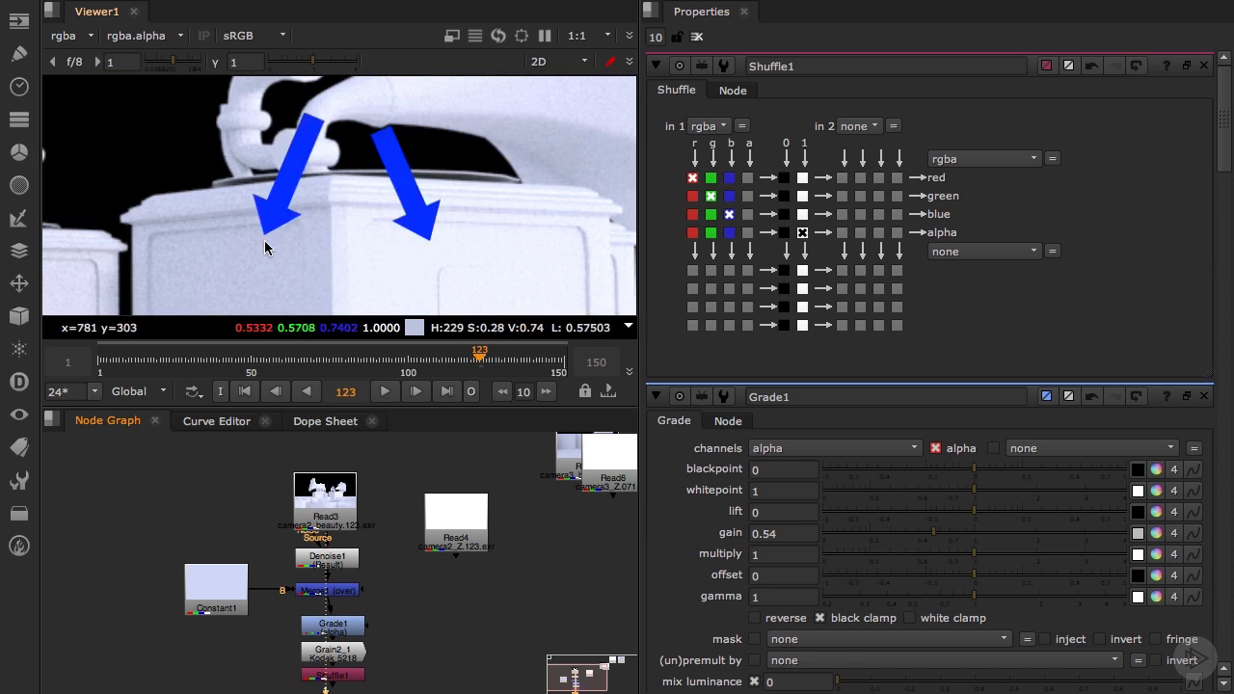
pyautogui.click(342, 662)
pyautogui.press('1')
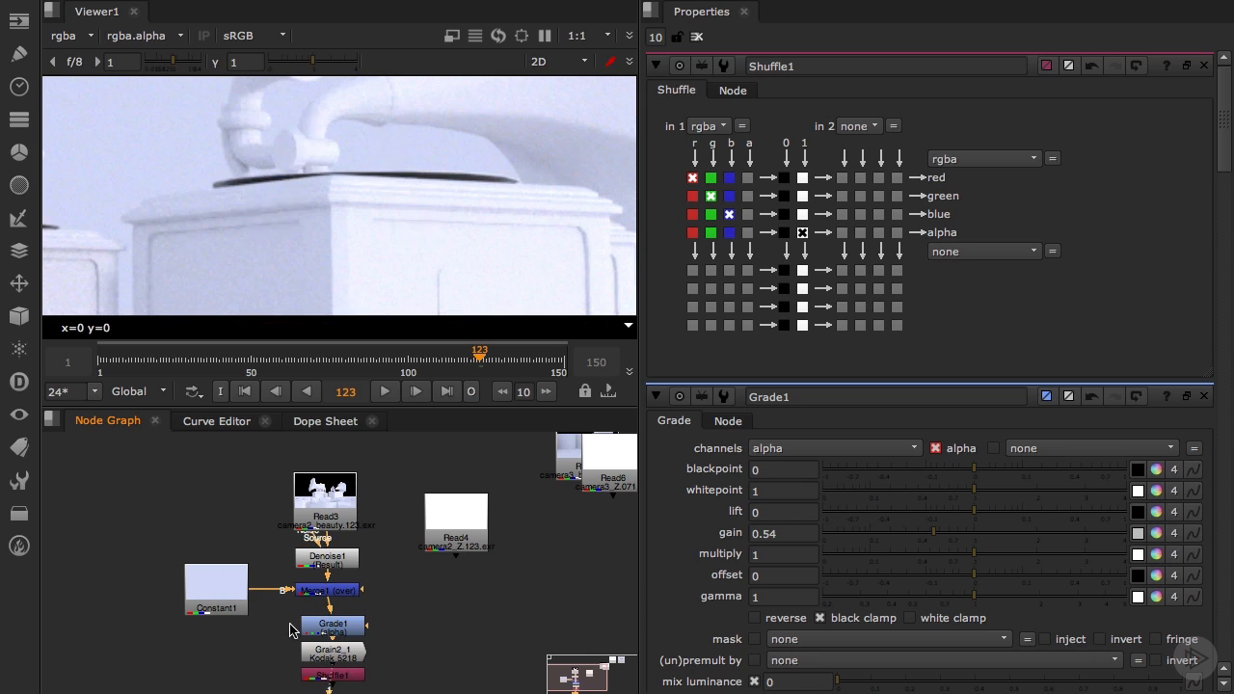
pyautogui.moveTo(227, 606); pyautogui.dragTo(224, 586)
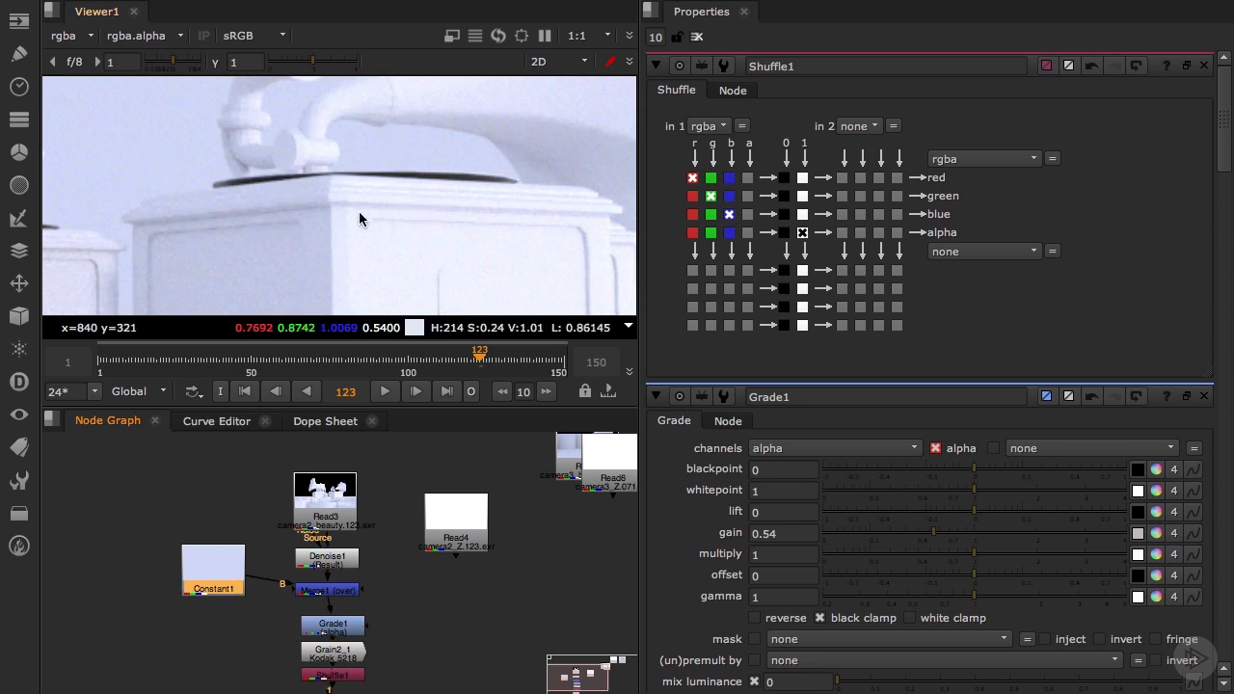
pyautogui.scroll(-6, 355, 215)
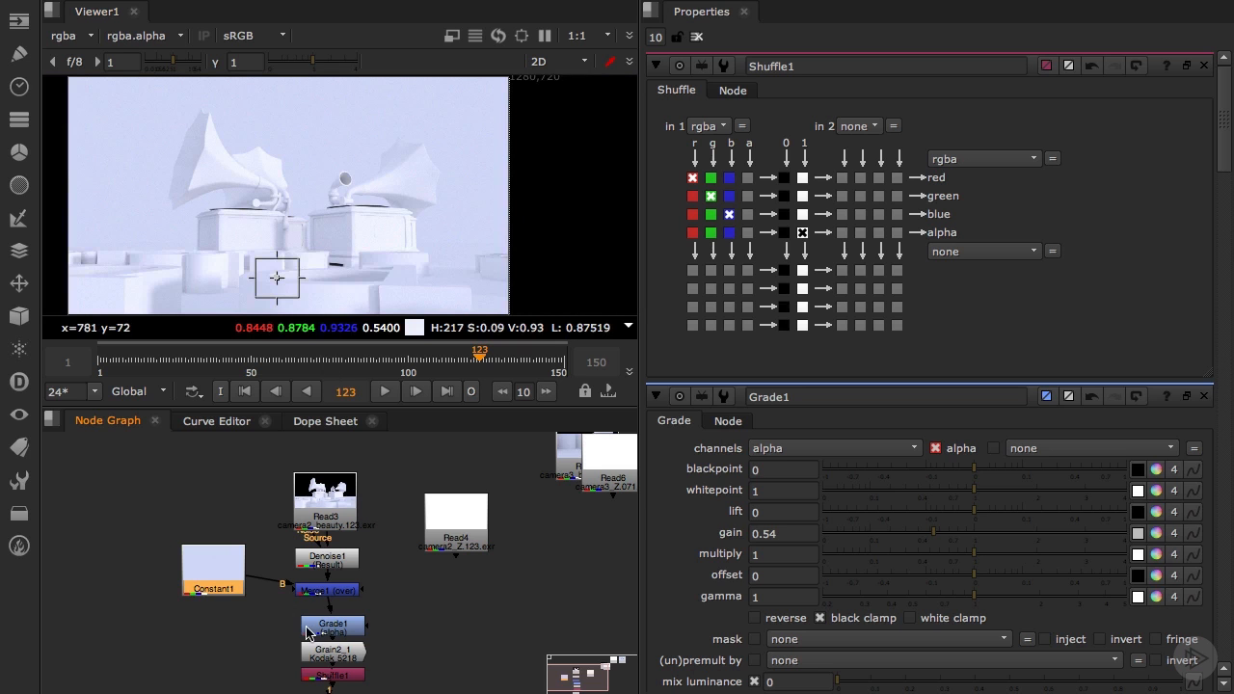
# Add a luminance Keyer node beside the Grade node, feed it from Merge1, and view its output
pyautogui.click(277, 639)
pyautogui.press('Tab')
pyautogui.write('keyer')
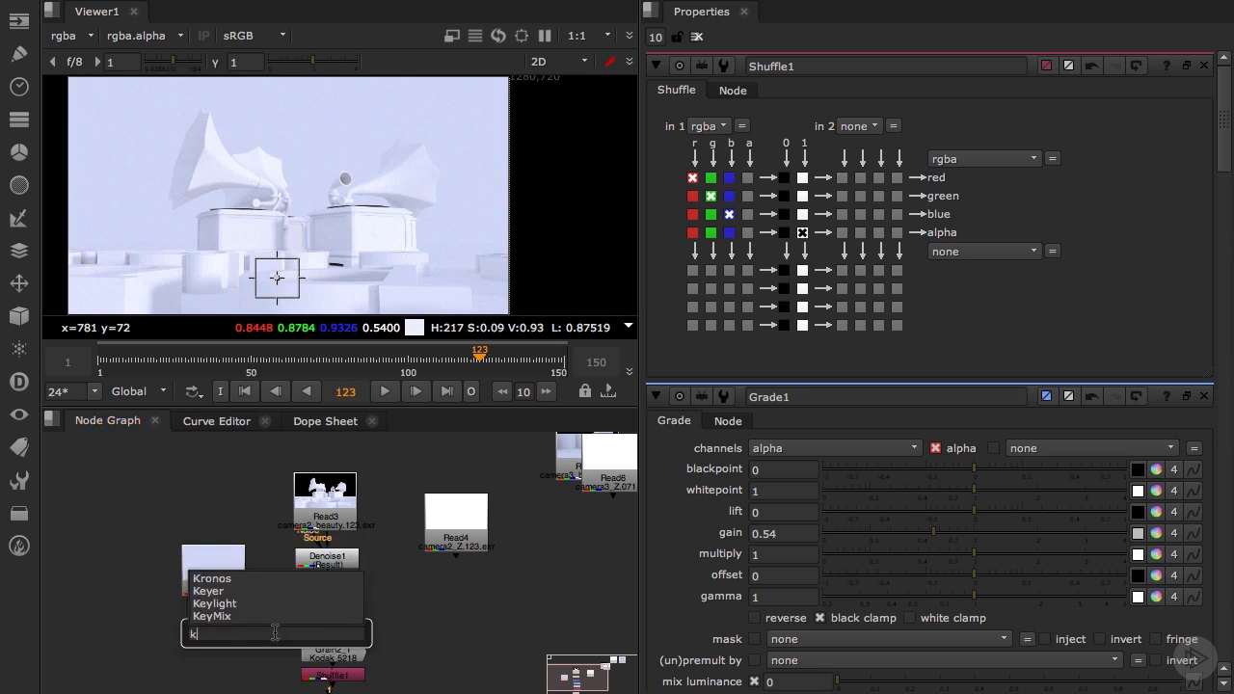
pyautogui.press('Return')
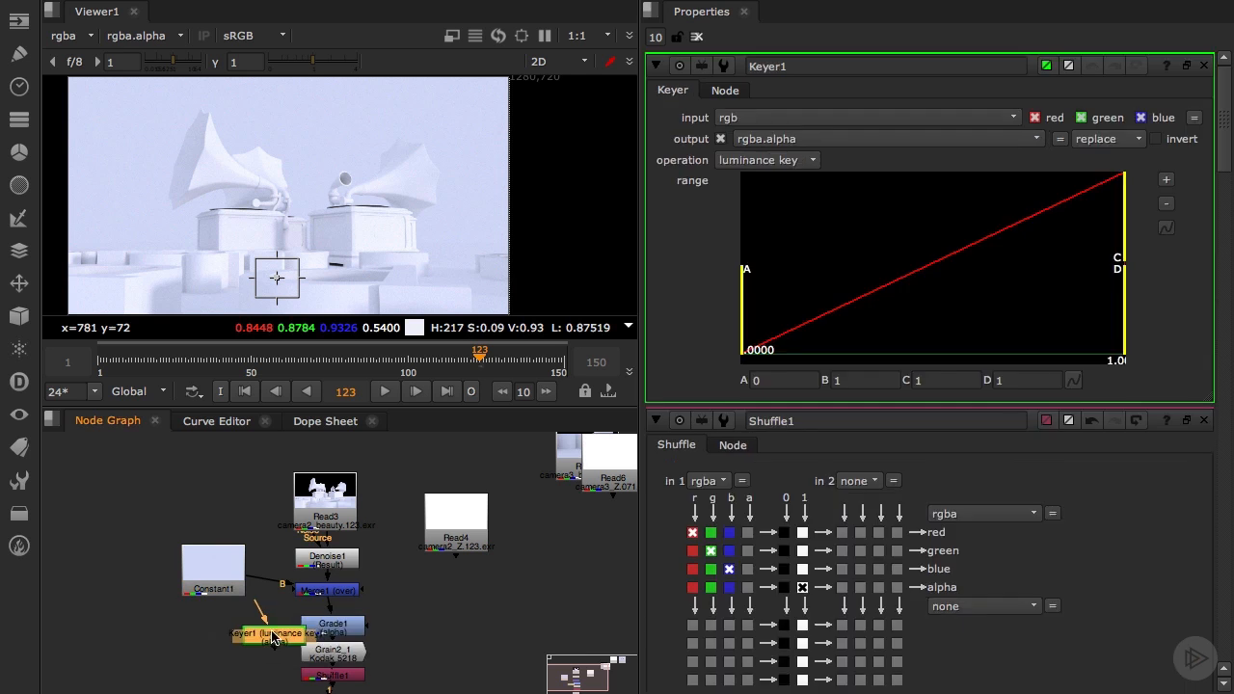
pyautogui.moveTo(276, 639); pyautogui.dragTo(223, 617)
pyautogui.moveTo(325, 607); pyautogui.dragTo(289, 620)
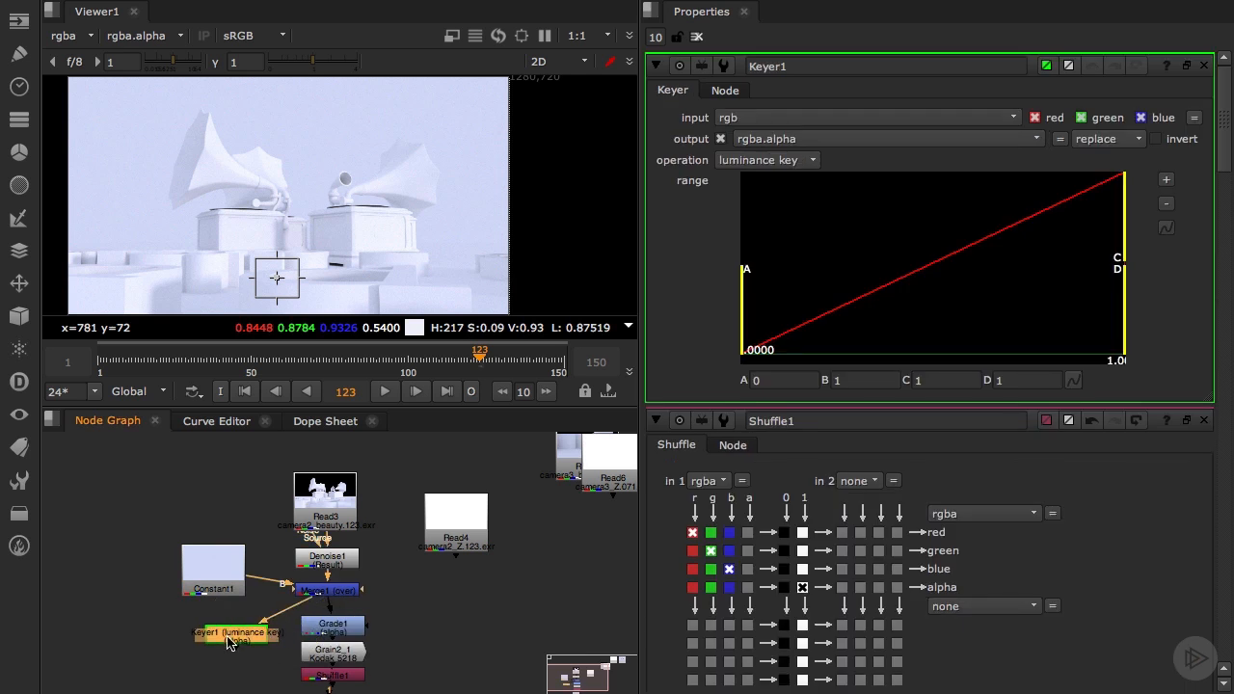
pyautogui.press('1')
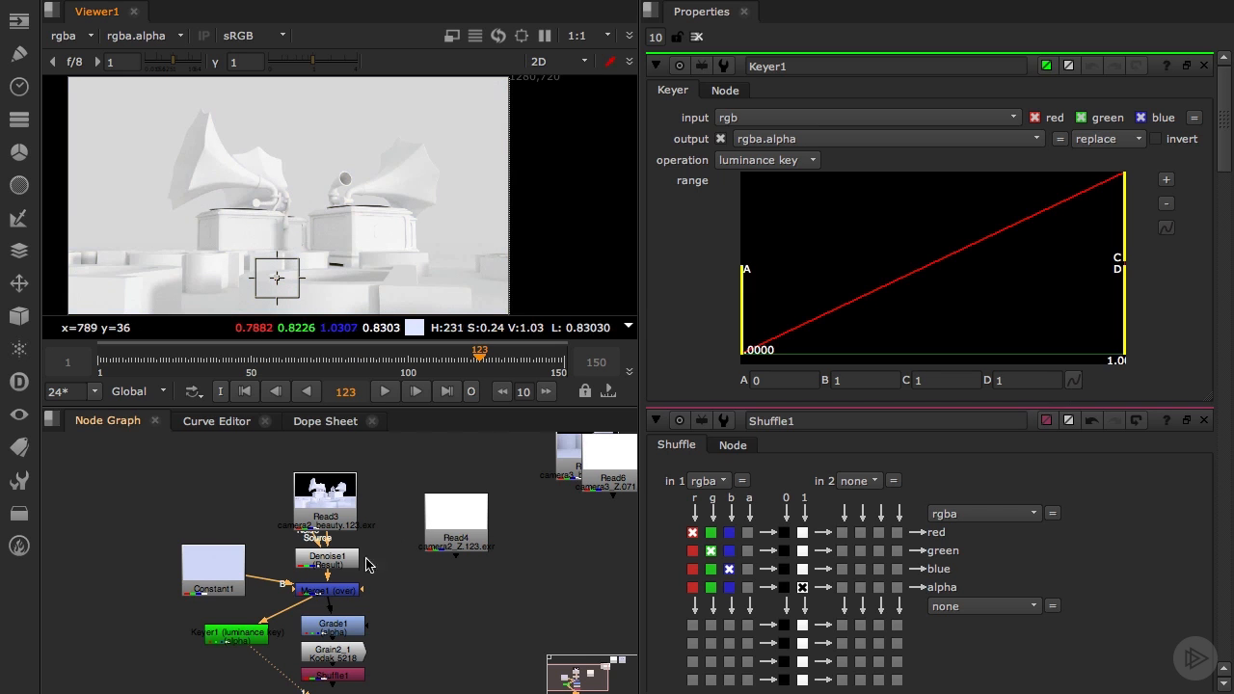
# Connect the Grade node's mask input to the Keyer and view the Shuffle node's output up close
pyautogui.moveTo(373, 635); pyautogui.dragTo(229, 628)
pyautogui.press('a')
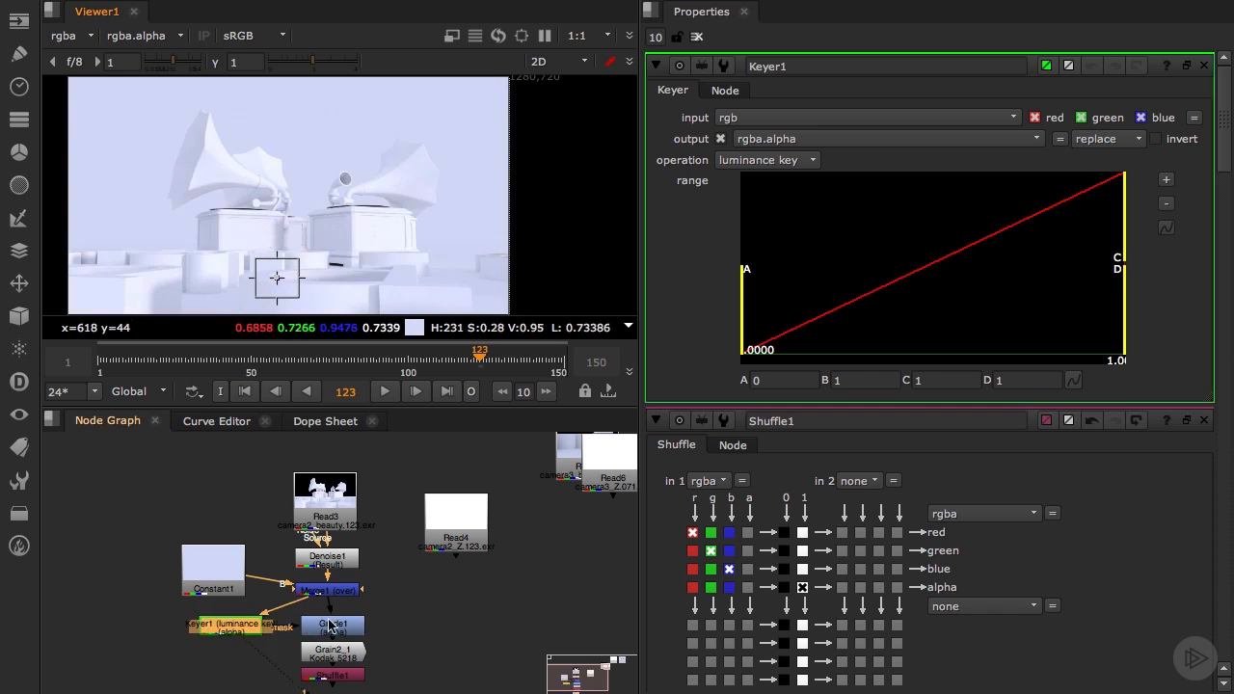
pyautogui.moveTo(320, 693); pyautogui.dragTo(333, 676)
pyautogui.scroll(5, 304, 224)
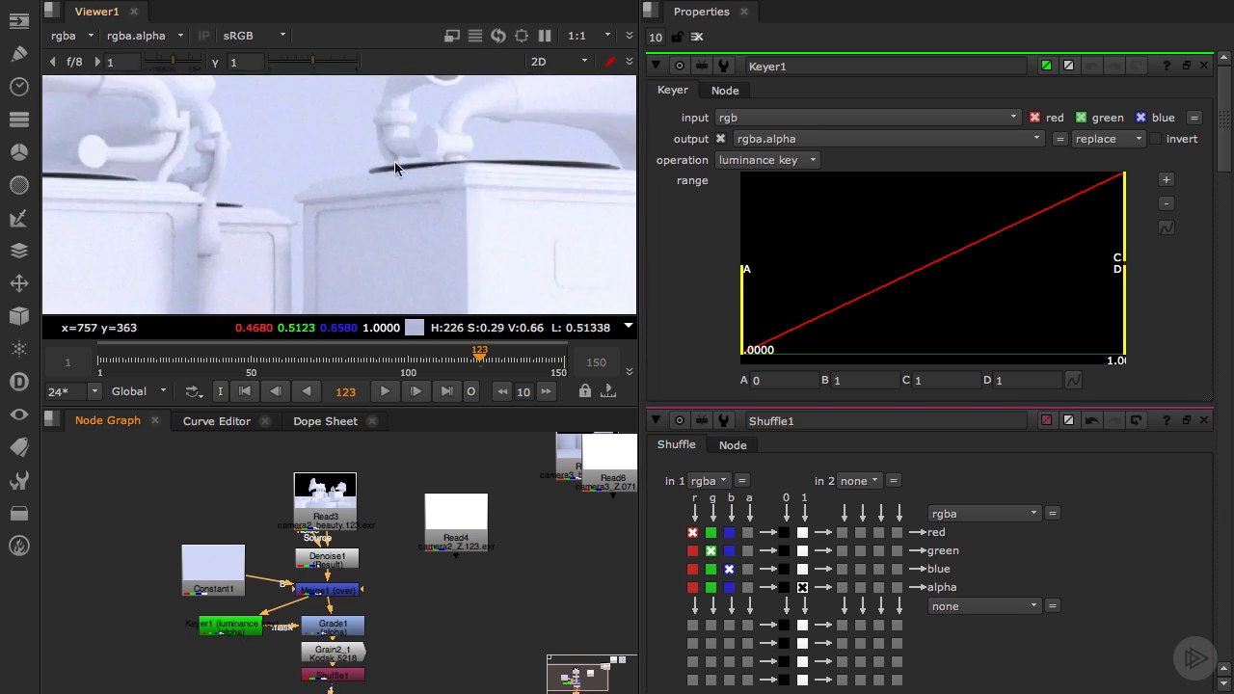
# Toggle the Grade node off and on to compare the grain with and without the luminance-masked alpha
pyautogui.click(328, 636)
pyautogui.press('d')
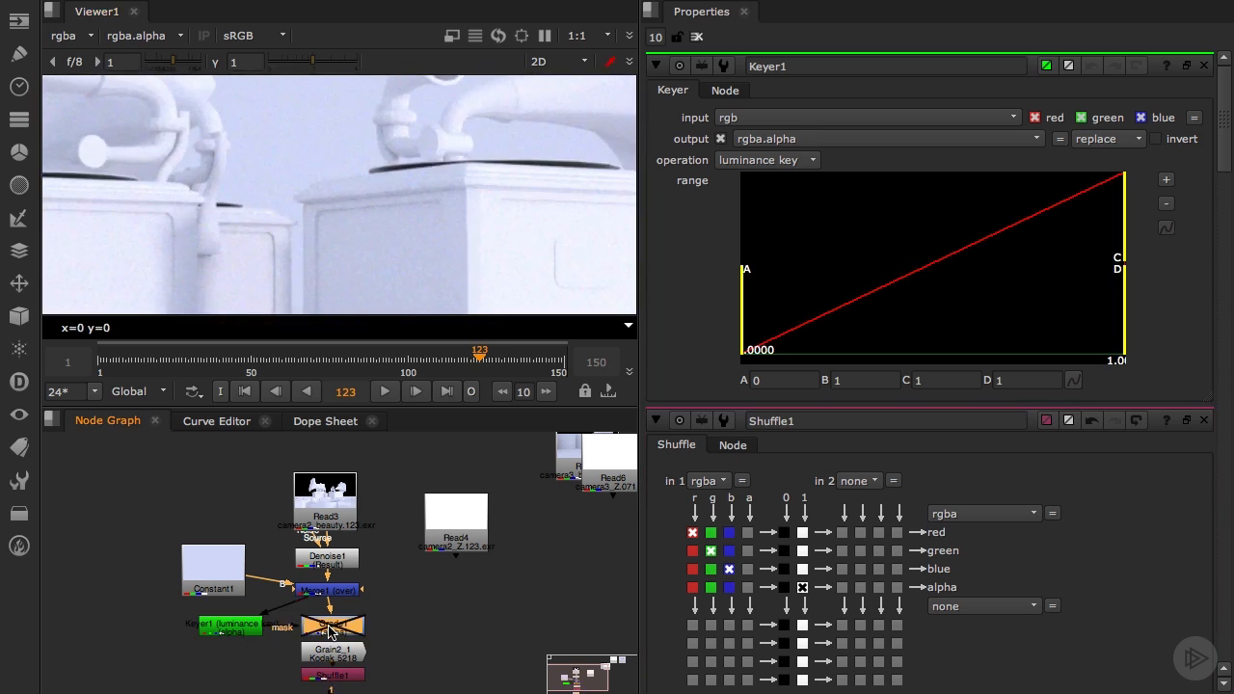
pyautogui.press('d')
pyautogui.press('d')
pyautogui.press('d')
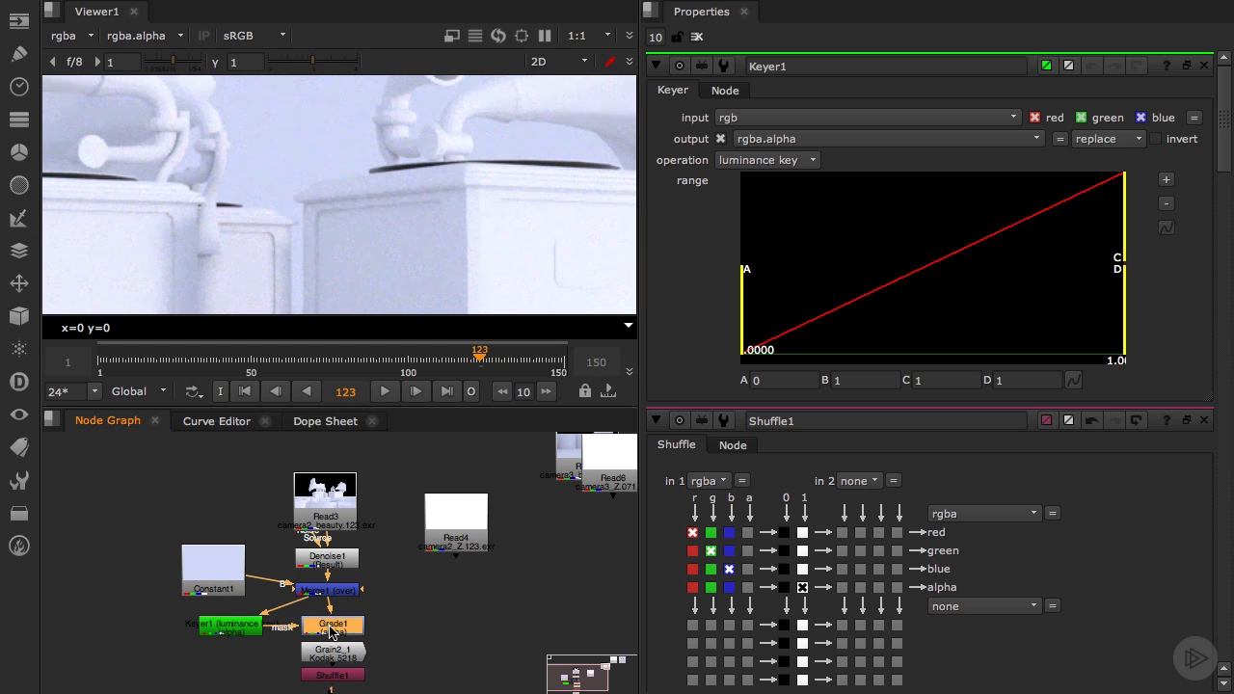
# Spread out the grain nodes below Merge1 and route its output through two dots to the Keyer and Grade nodes
pyautogui.scroll(-4, 352, 214)
pyautogui.scroll(-1, 351, 214)
pyautogui.moveTo(177, 605); pyautogui.dragTo(405, 681)
pyautogui.moveTo(333, 630); pyautogui.dragTo(327, 675)
pyautogui.moveTo(421, 629); pyautogui.dragTo(437, 475, button='middle')
pyautogui.moveTo(350, 523); pyautogui.dragTo(336, 643)
pyautogui.moveTo(343, 480); pyautogui.dragTo(341, 549, button='middle')
pyautogui.keyDown('ctrl'); pyautogui.click(342, 550); pyautogui.keyUp('ctrl')
# Enclose the Keyer, Grade, Grain and Shuffle nodes with their dots in a backdrop labelled GRAIN
pyautogui.moveTo(331, 518); pyautogui.dragTo(345, 680)
pyautogui.write('ackdrop')
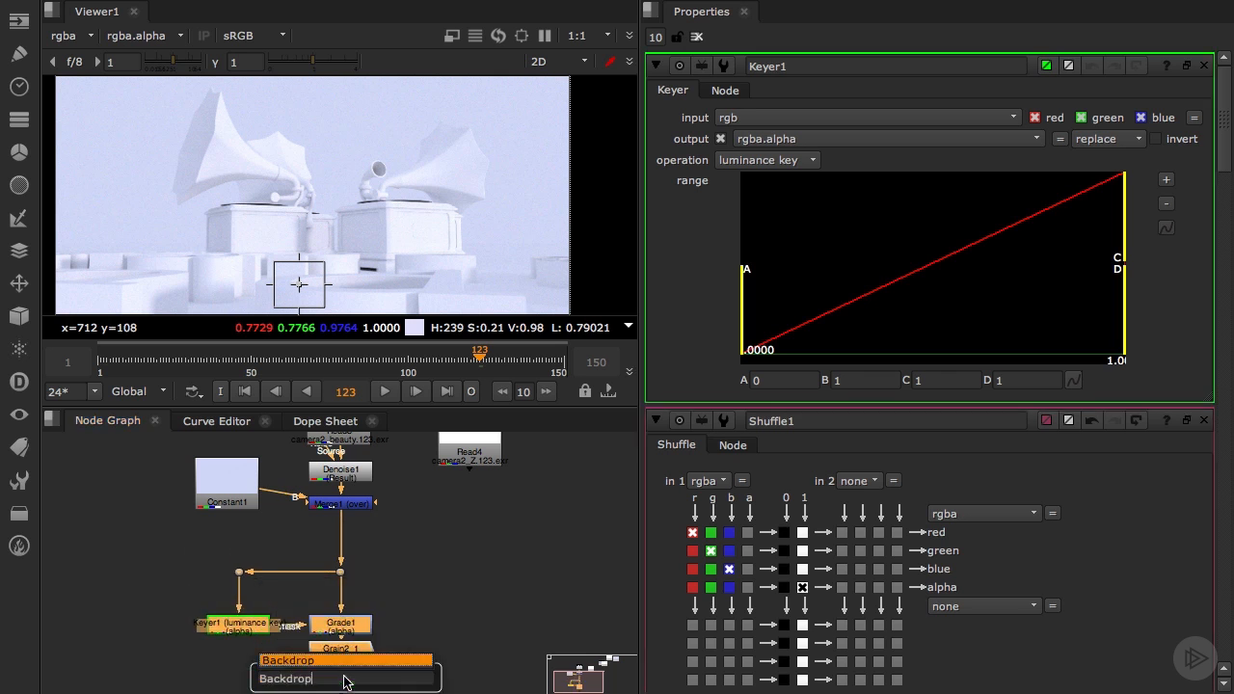
pyautogui.press('Return')
pyautogui.moveTo(297, 542); pyautogui.dragTo(297, 552)
pyautogui.doubleClick(296, 553)
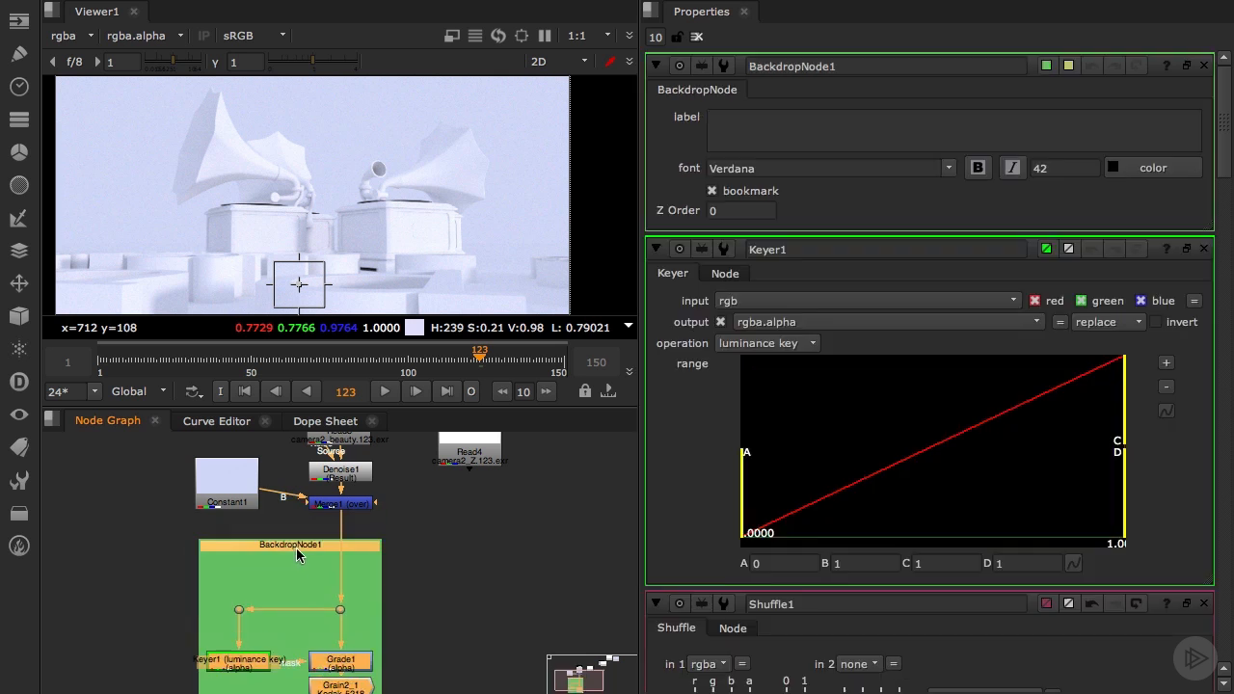
# Tidy the node graph by placing the Viewer node well below the GRAIN backdrop
pyautogui.click(450, 559)
pyautogui.scroll(-6, 445, 557)
pyautogui.scroll(5, 424, 625)
pyautogui.moveTo(407, 620); pyautogui.dragTo(431, 565, button='middle')
pyautogui.moveTo(400, 547); pyautogui.dragTo(399, 661)
pyautogui.scroll(-4, 344, 646)
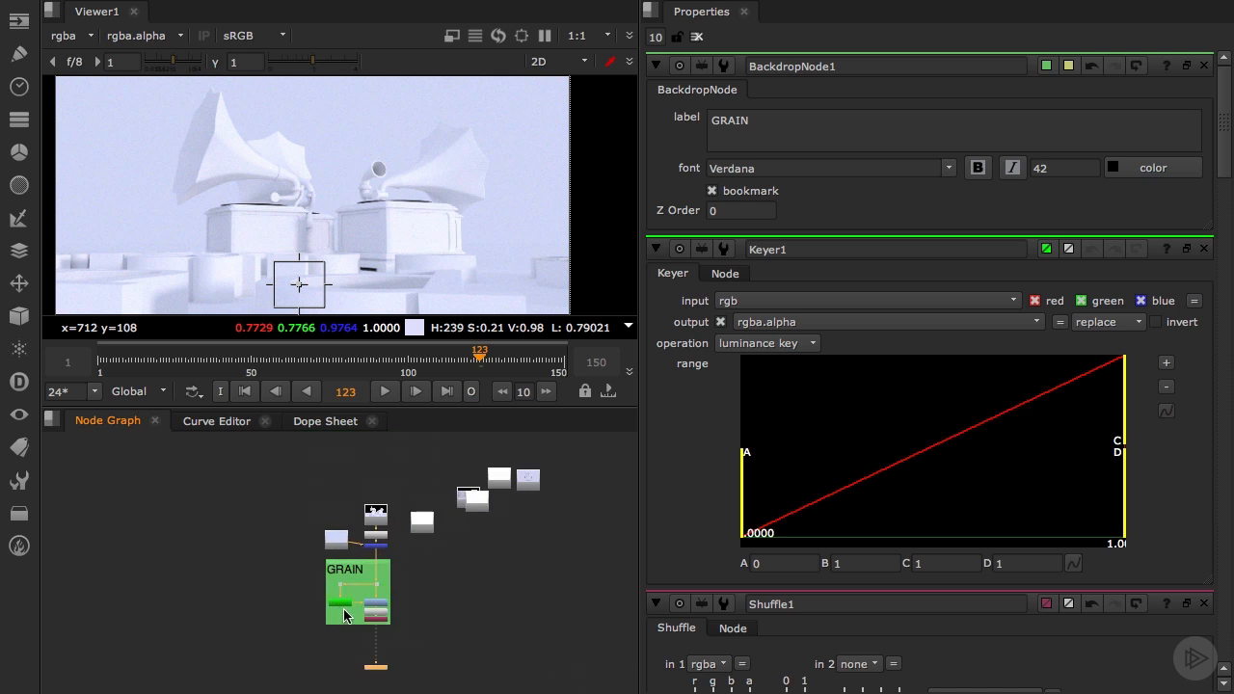